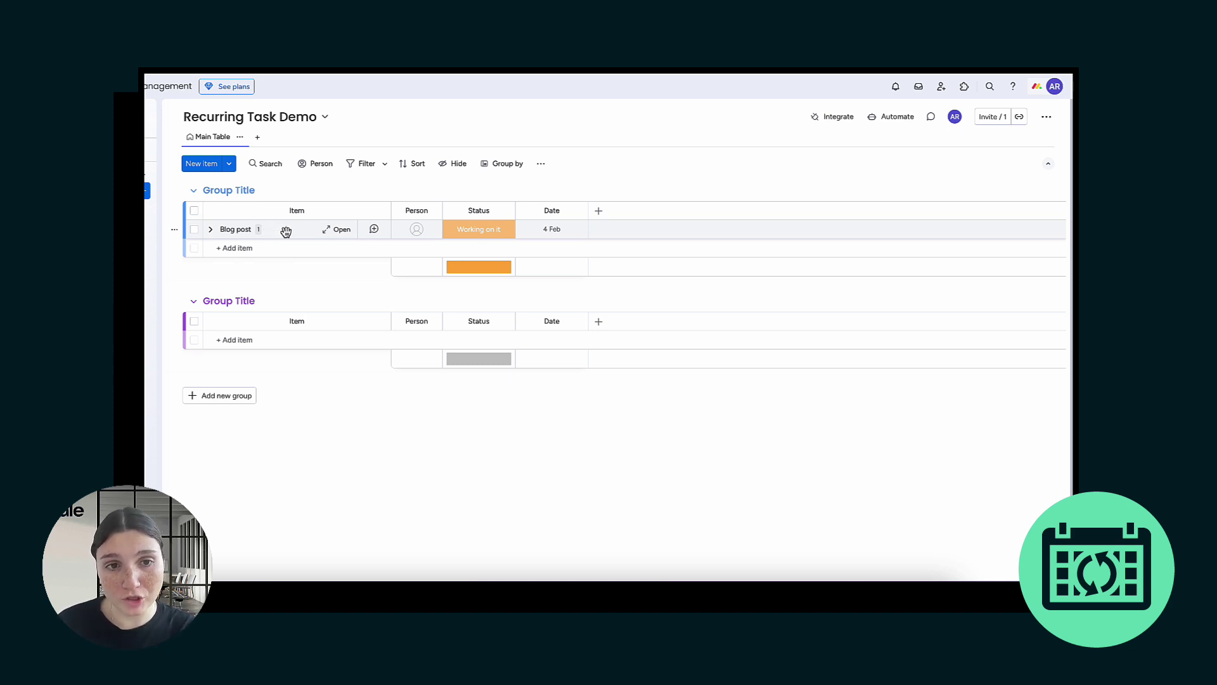
Step: Open the Blog post item and search its Item Views Center for "recurring"
left_click(286, 231)
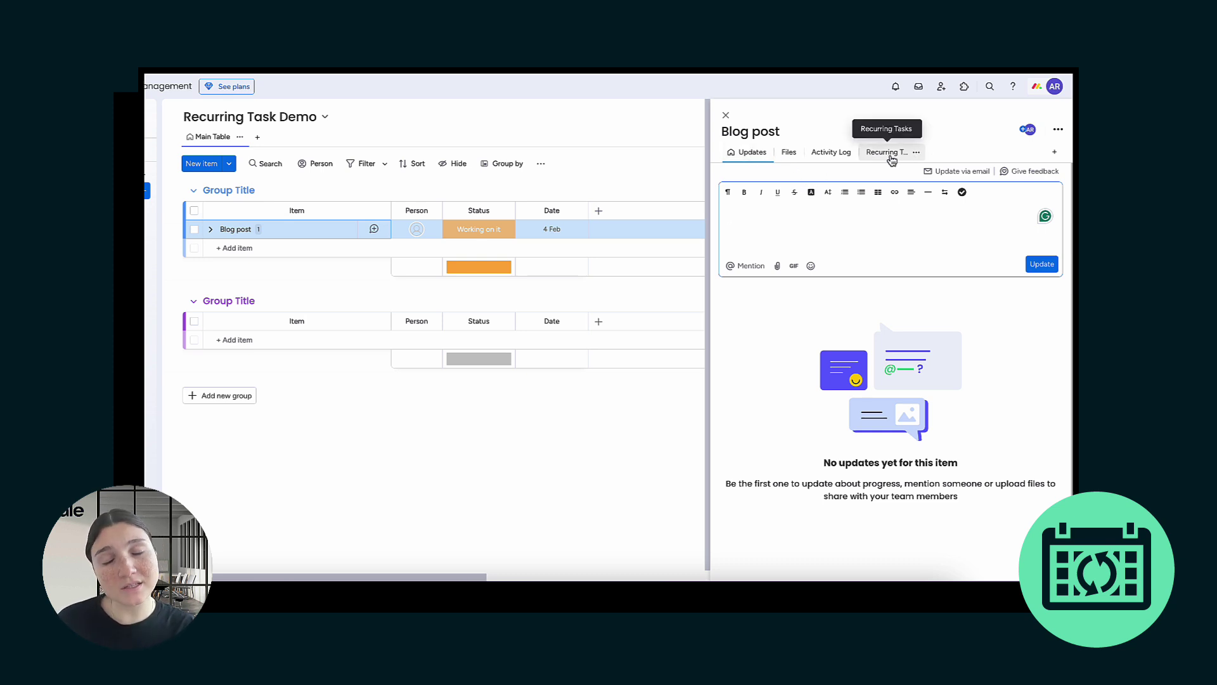
left_click(1055, 154)
left_click(366, 96)
type("recurring")
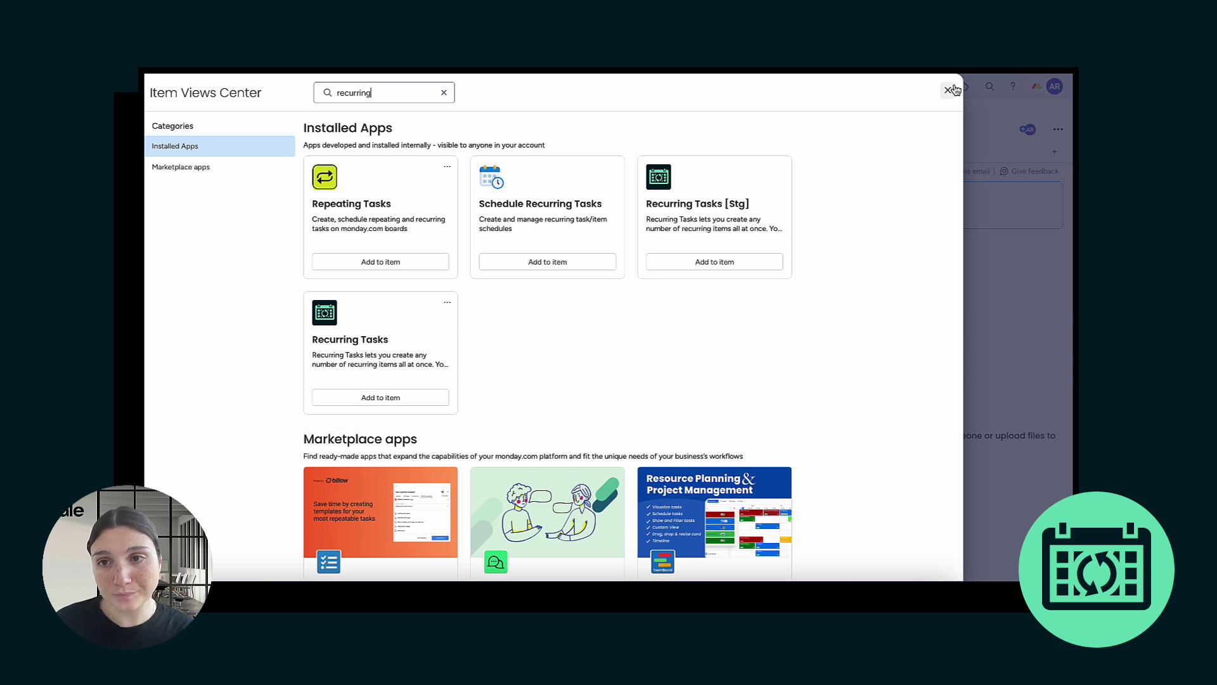
left_click(947, 90)
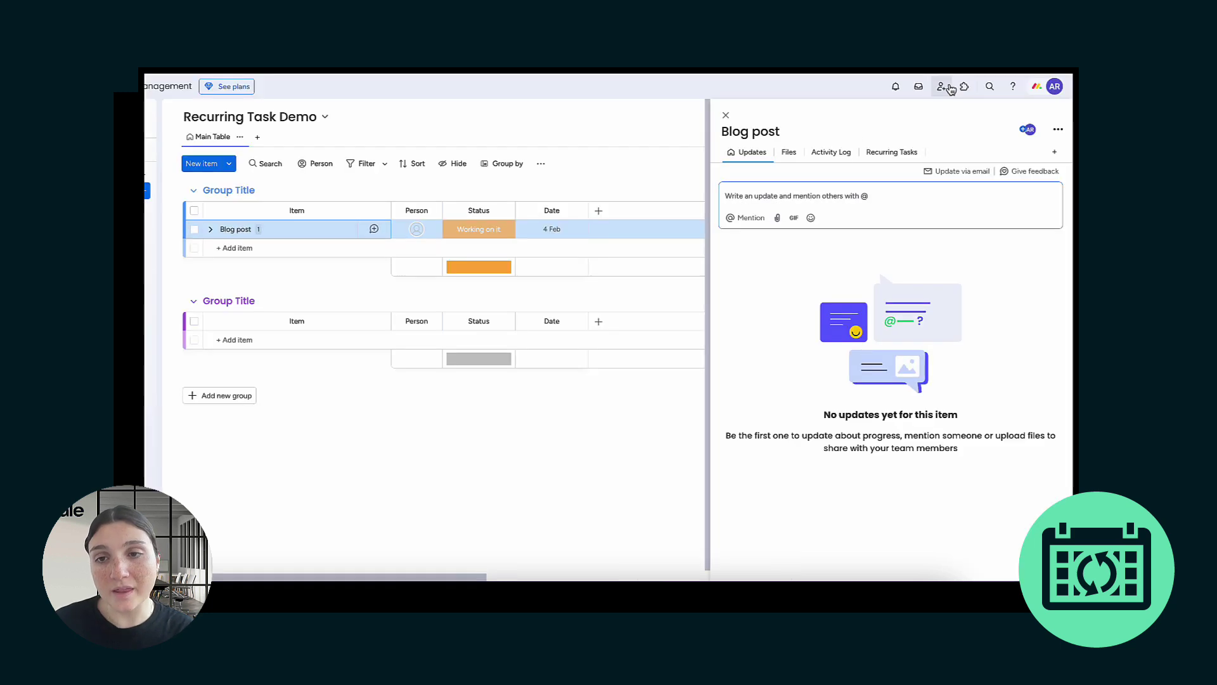
Step: Open the Blog post item's Recurring Tasks view and set the start date to 2025-02-11
left_click(890, 159)
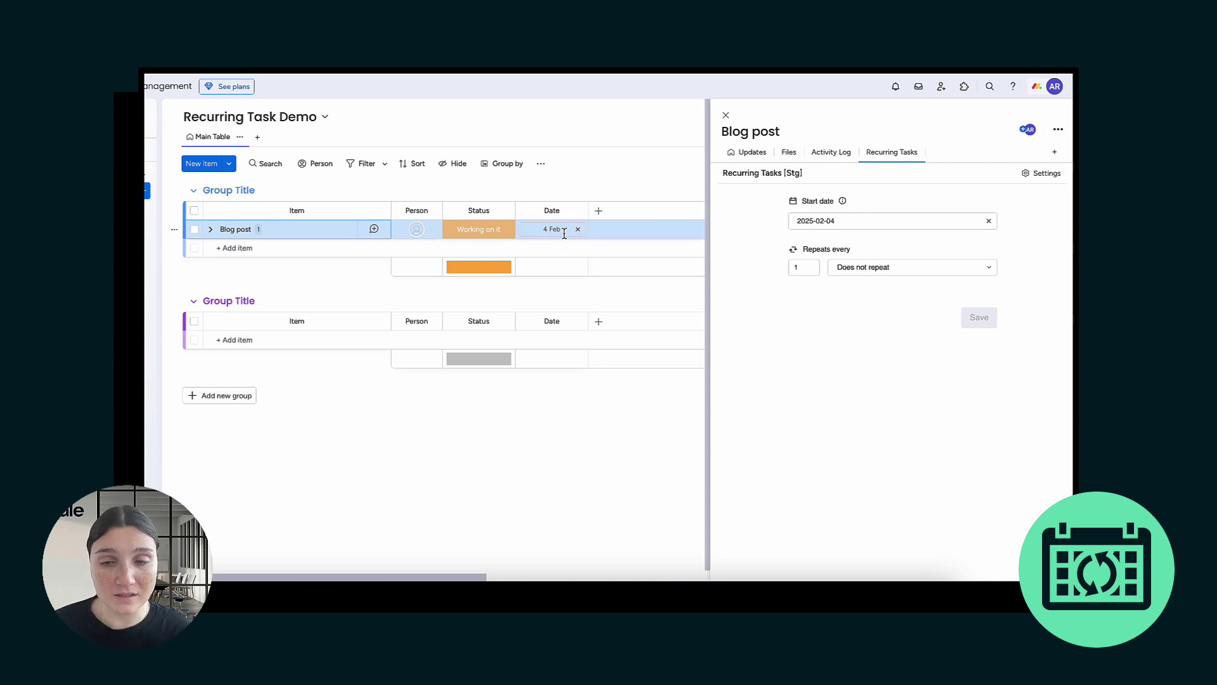
left_click(918, 220)
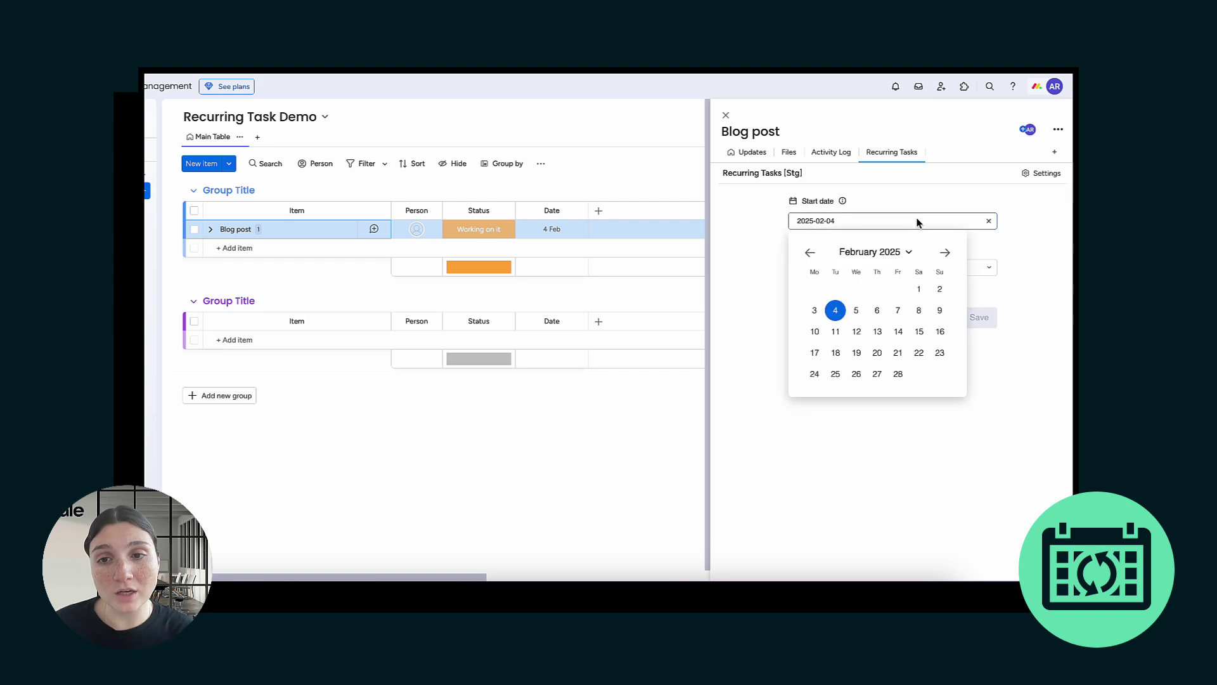
left_click(946, 255)
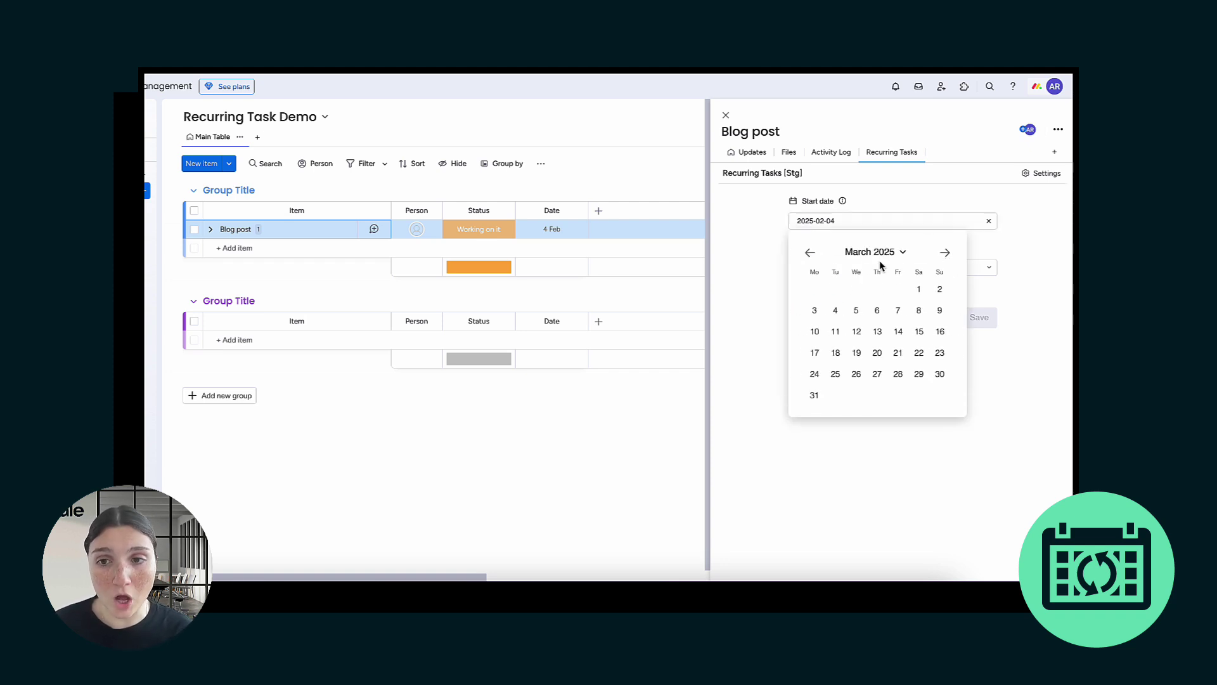
left_click(946, 253)
left_click(810, 252)
left_click(811, 253)
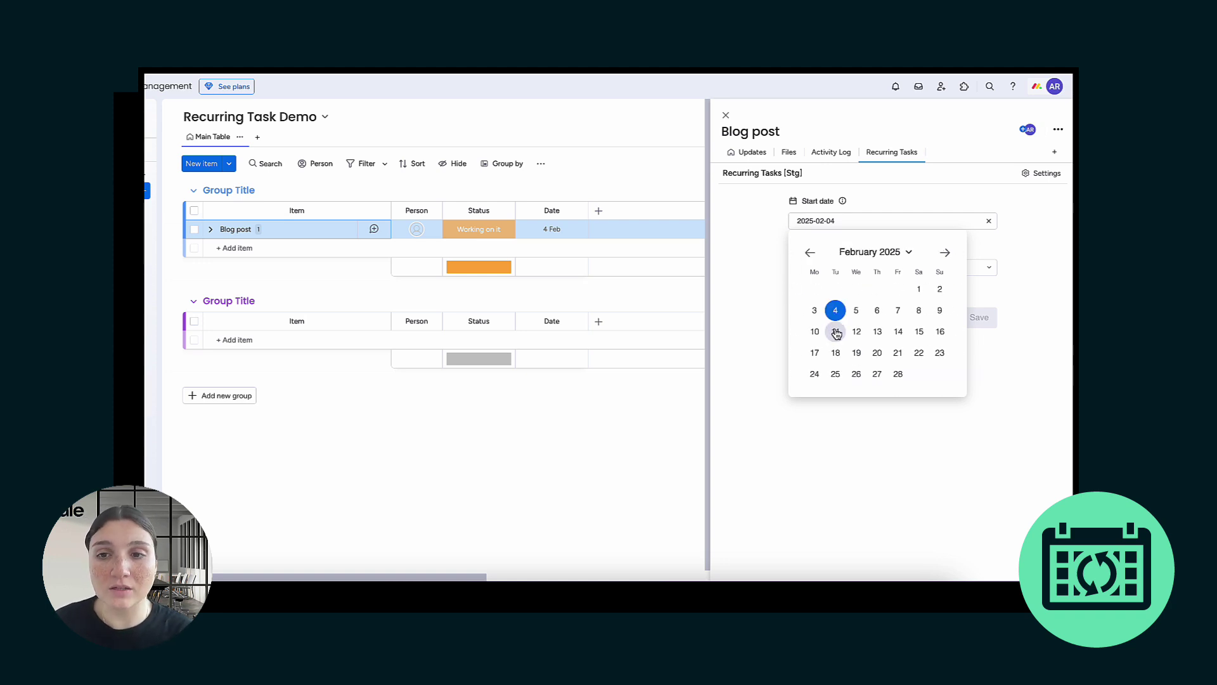
left_click(832, 330)
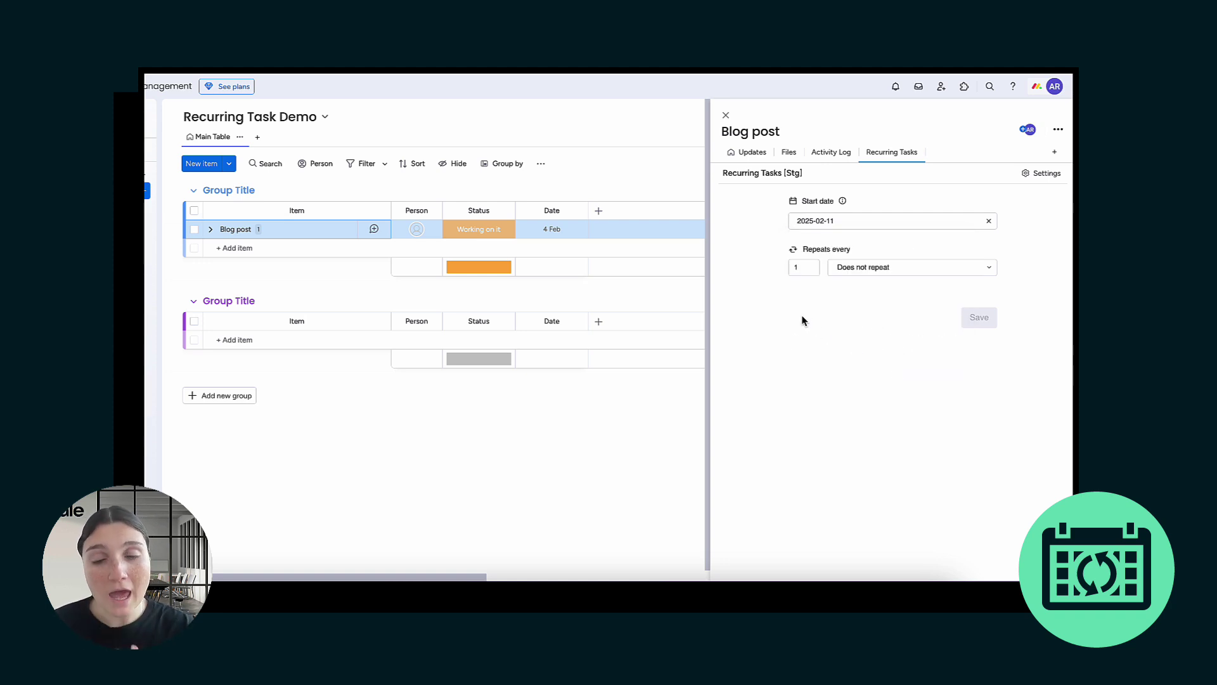
Step: Try the Day and Week repeat options for the Blog post item
left_click(853, 272)
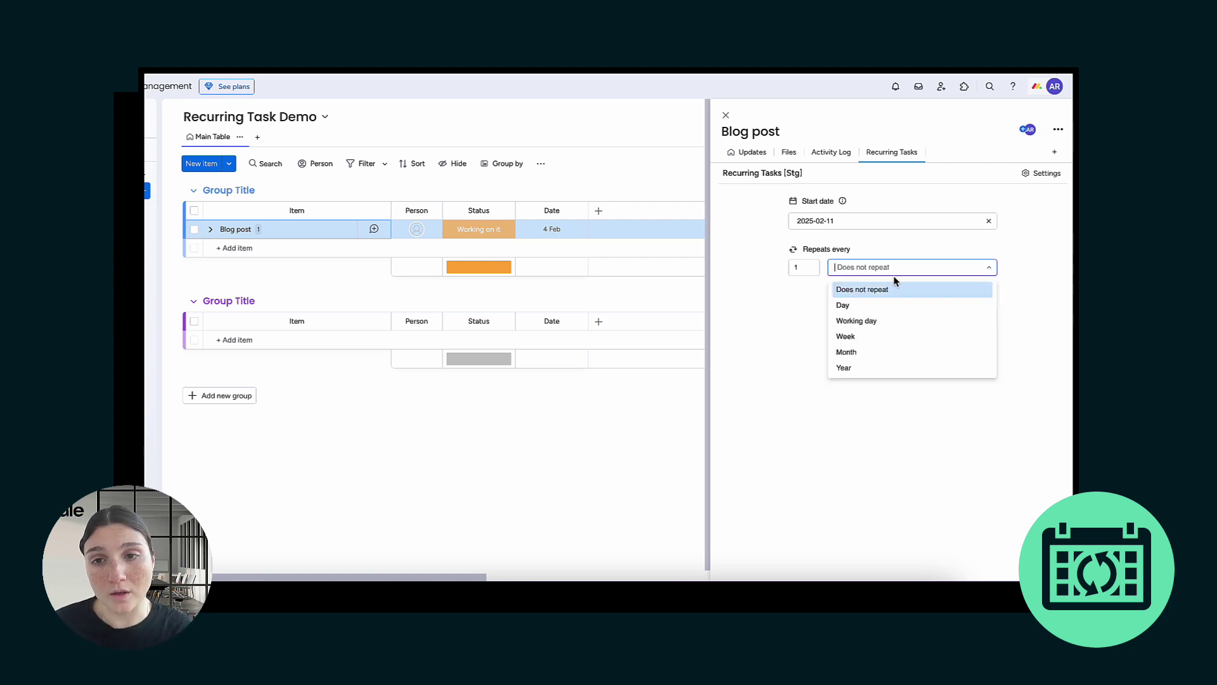
left_click(898, 312)
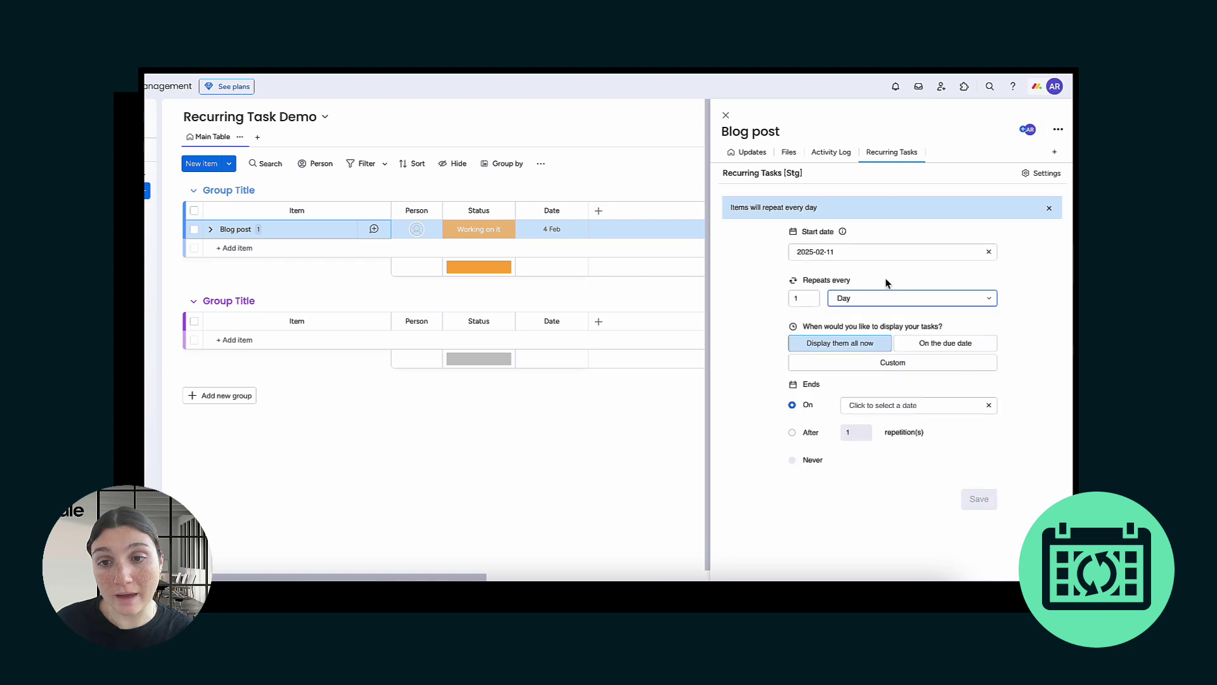
left_click(894, 303)
left_click(894, 367)
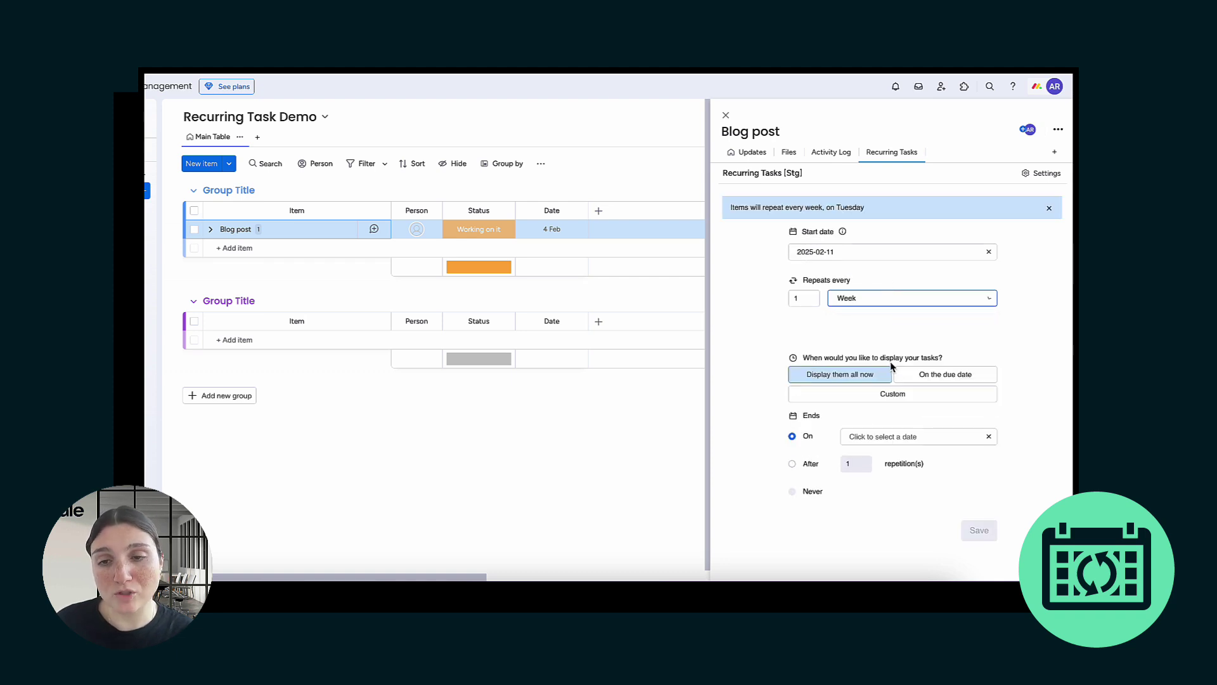
Step: Try a monthly repetition on the second Tuesday and view the ordinal and weekday choices
left_click(886, 300)
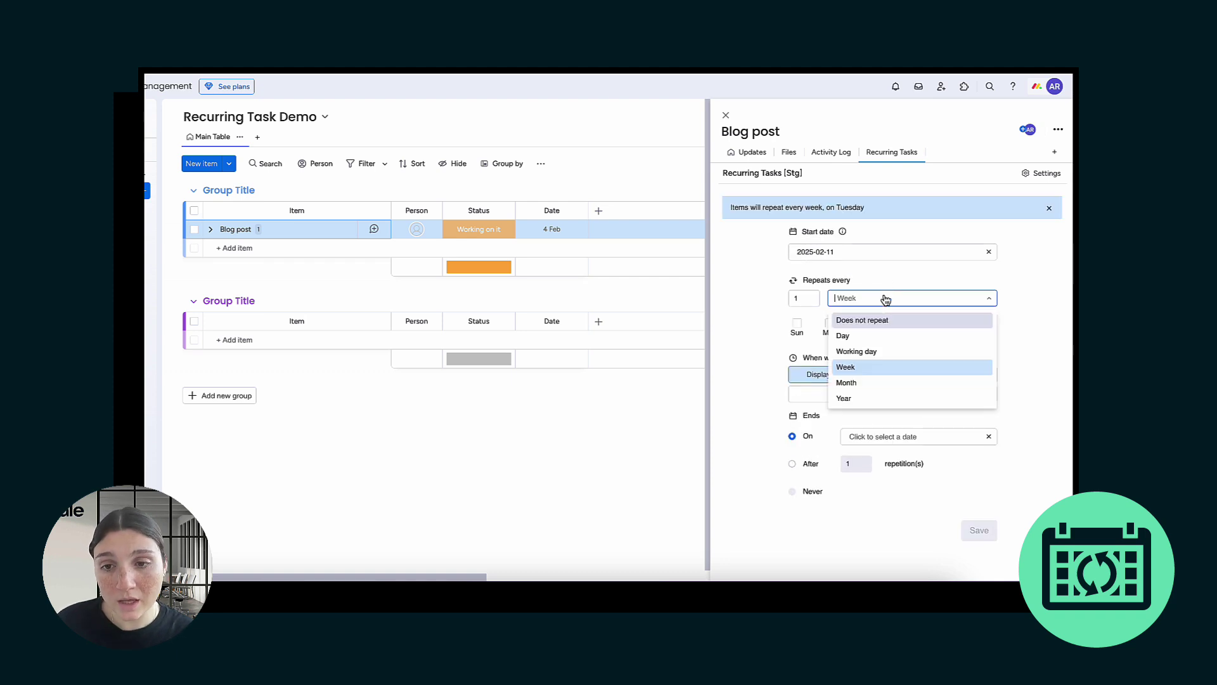
left_click(877, 383)
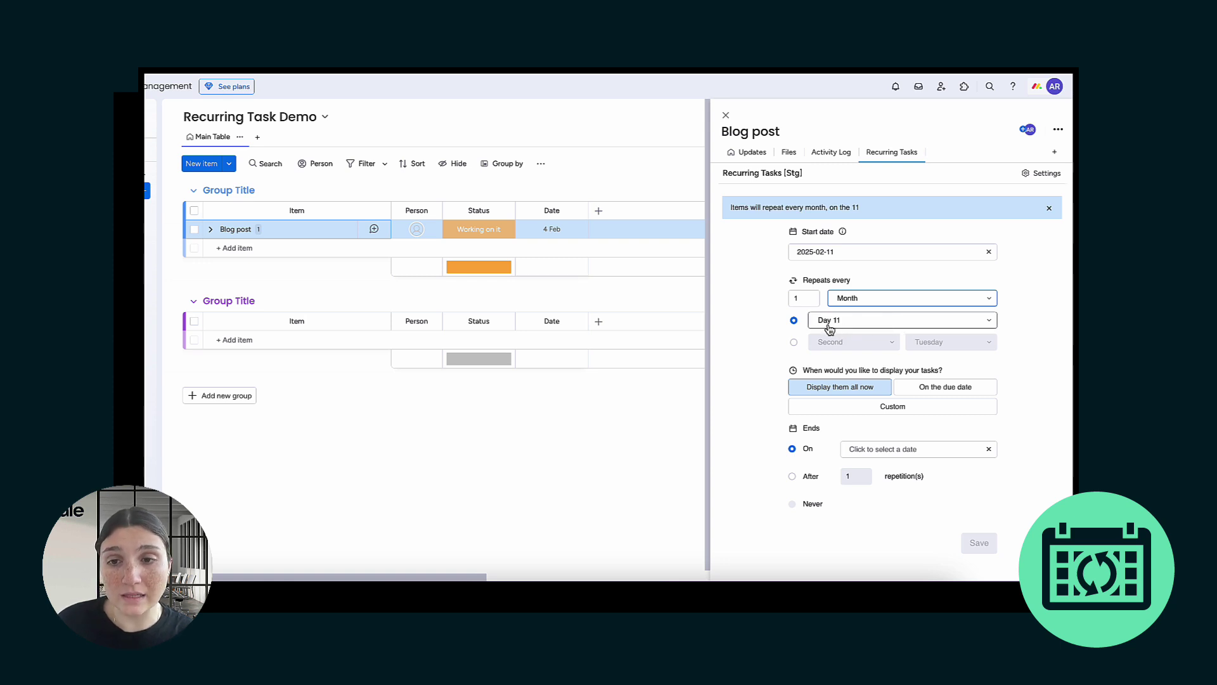
left_click(793, 342)
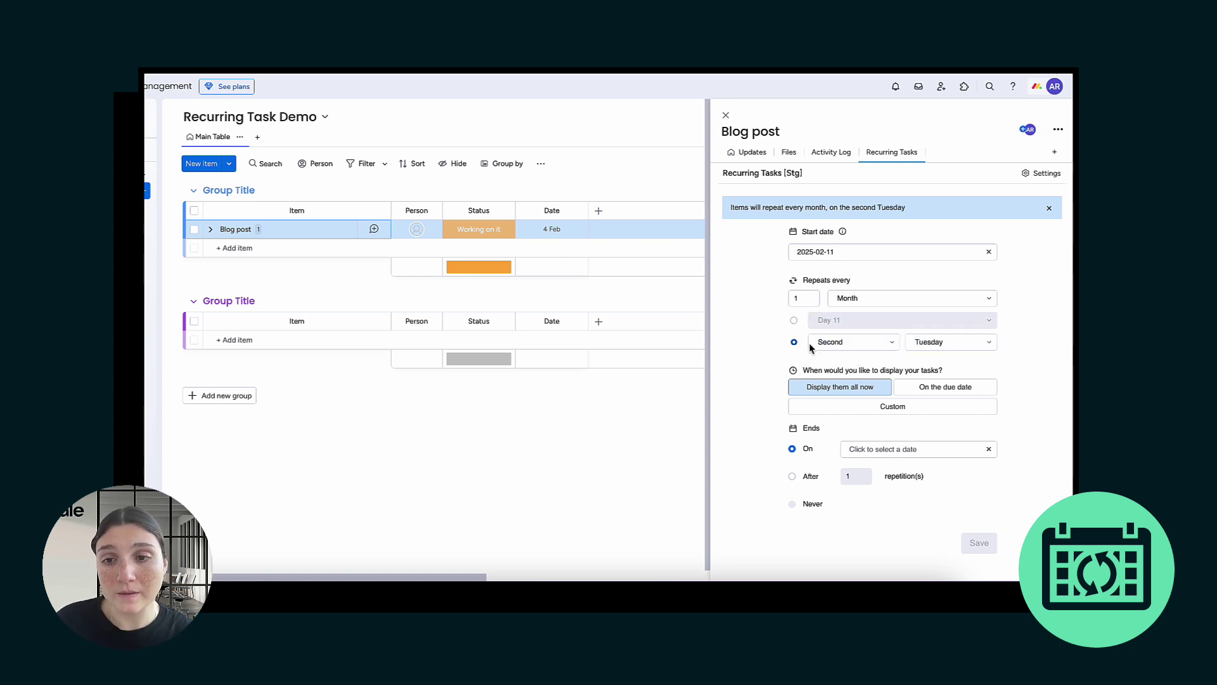
left_click(951, 342)
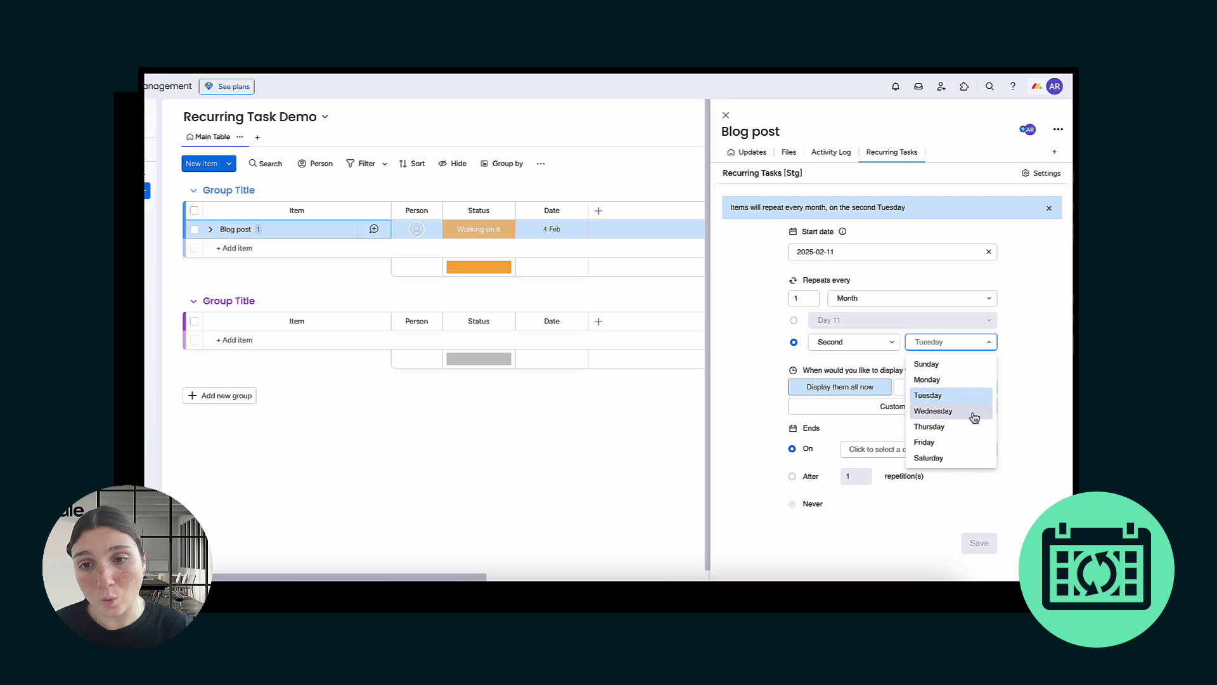
left_click(893, 343)
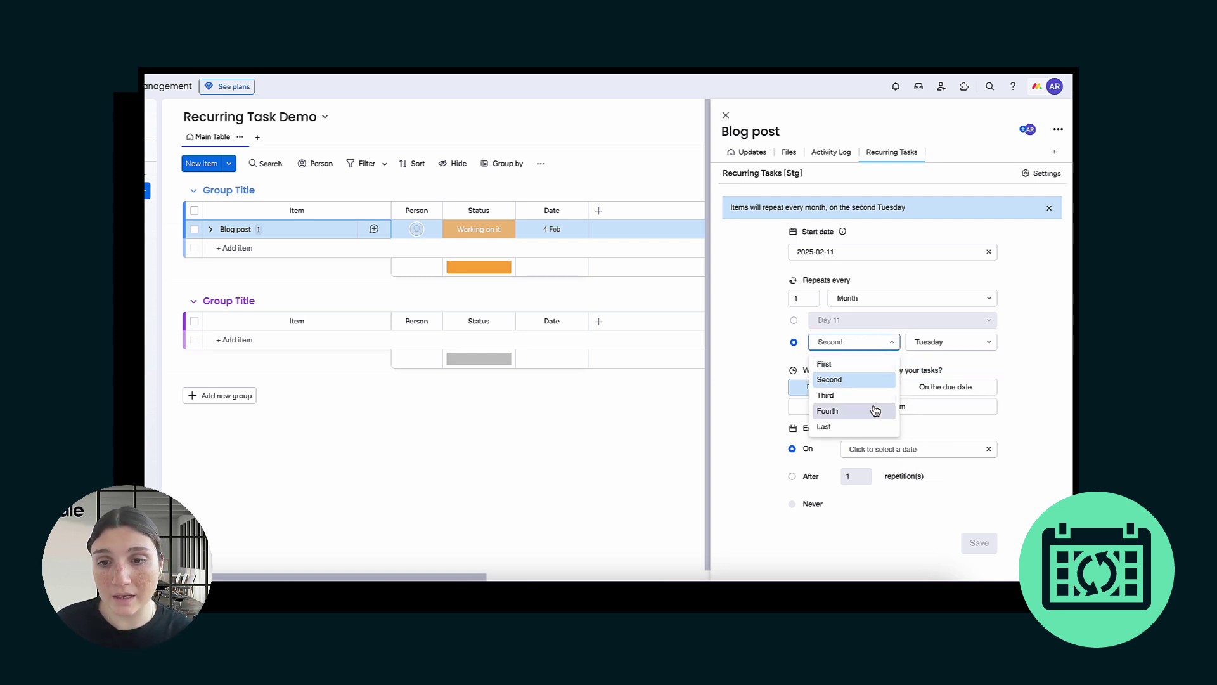
left_click(766, 366)
Step: Try a yearly repetition on the second Tuesday of February and view the ordinal, weekday and month choices
left_click(861, 298)
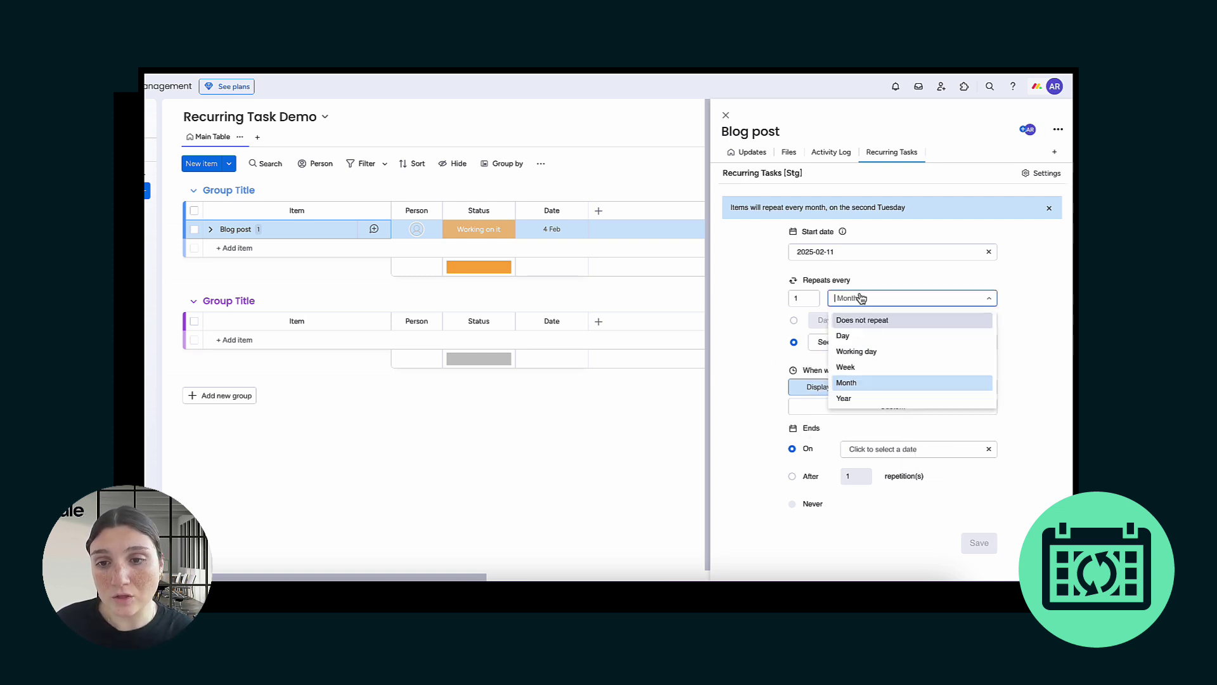
left_click(881, 400)
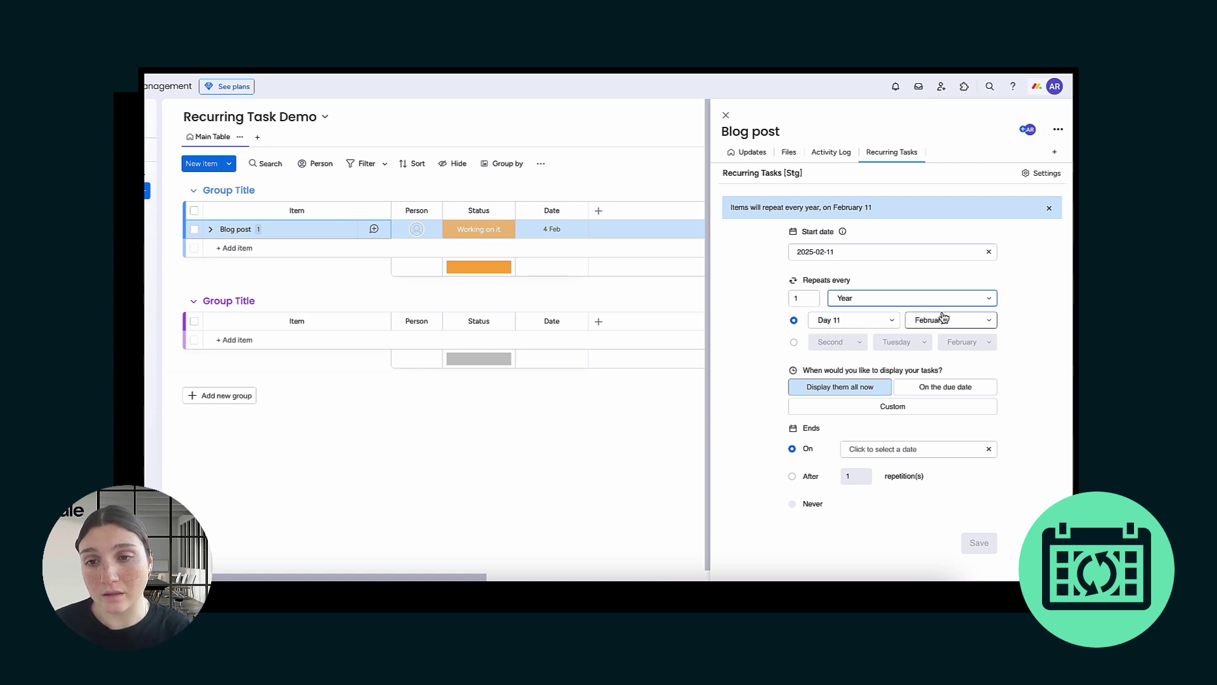
left_click(794, 342)
left_click(832, 342)
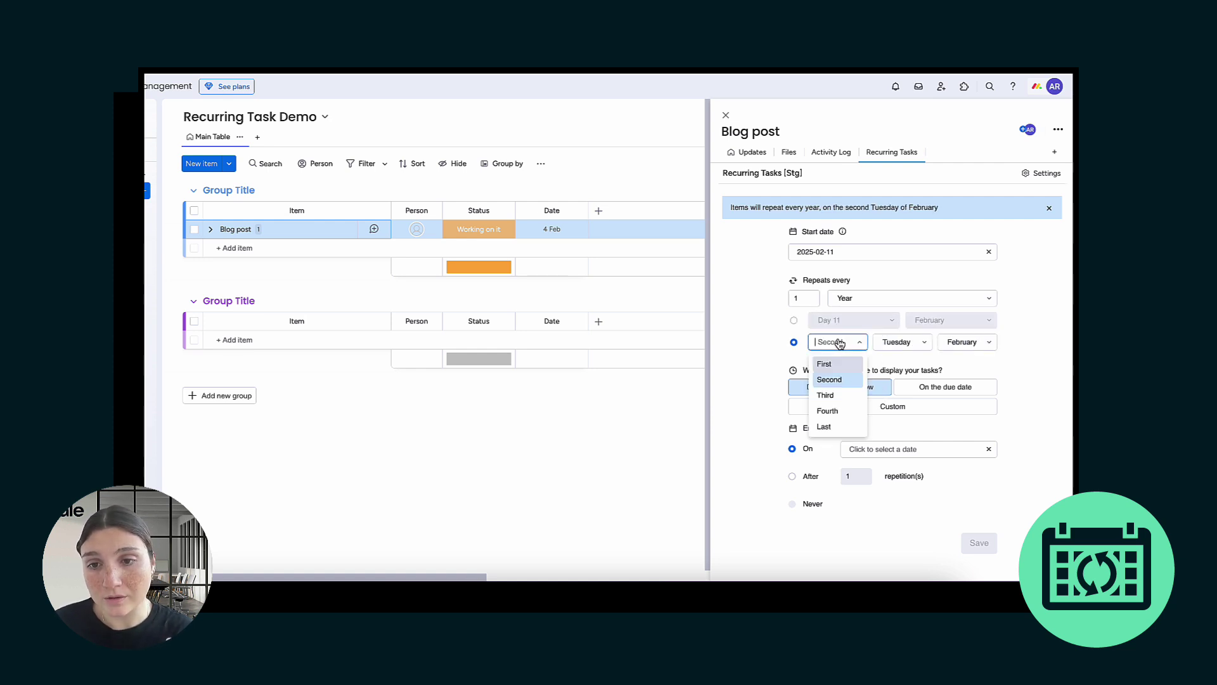
left_click(897, 342)
left_click(963, 346)
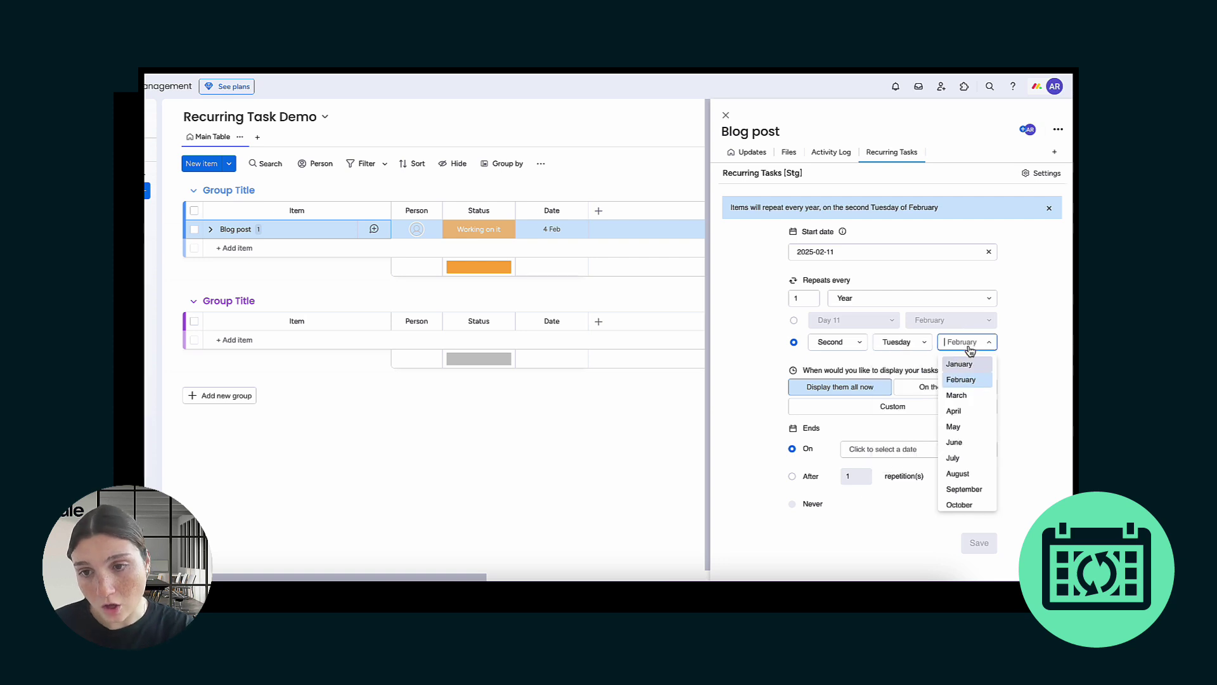
Step: Make the Blog post item repeat every 2 weeks on Monday and Wednesday
left_click(907, 299)
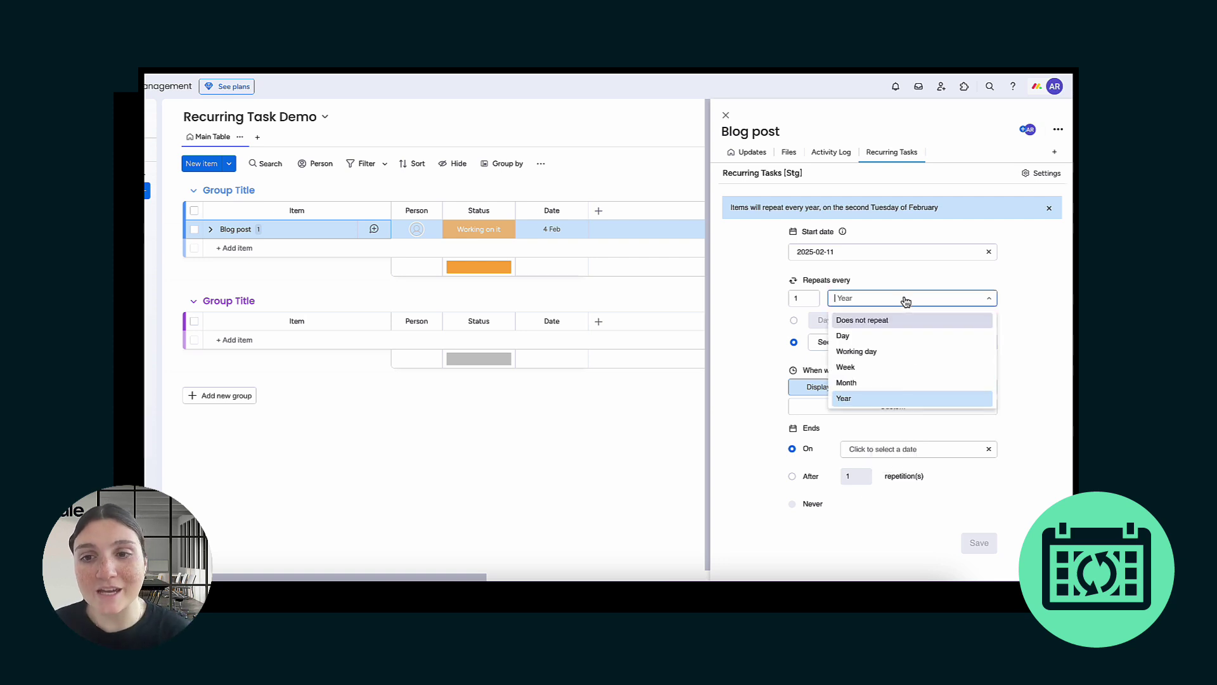
left_click(908, 369)
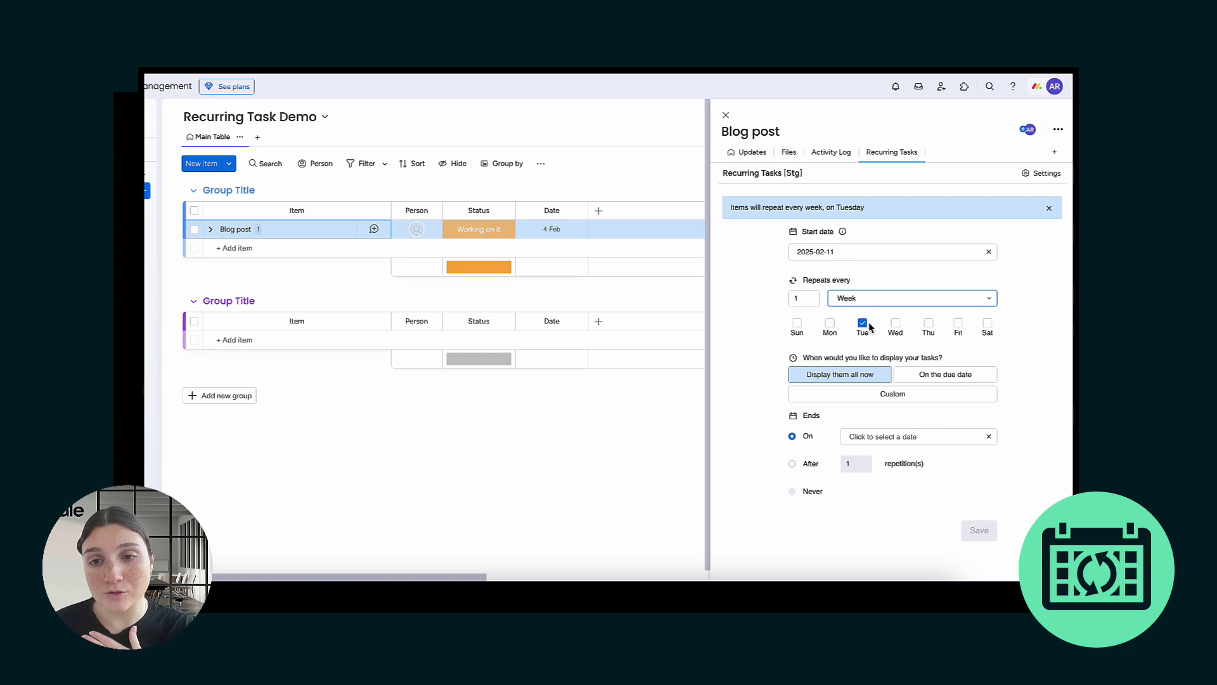
left_click(830, 324)
left_click(895, 323)
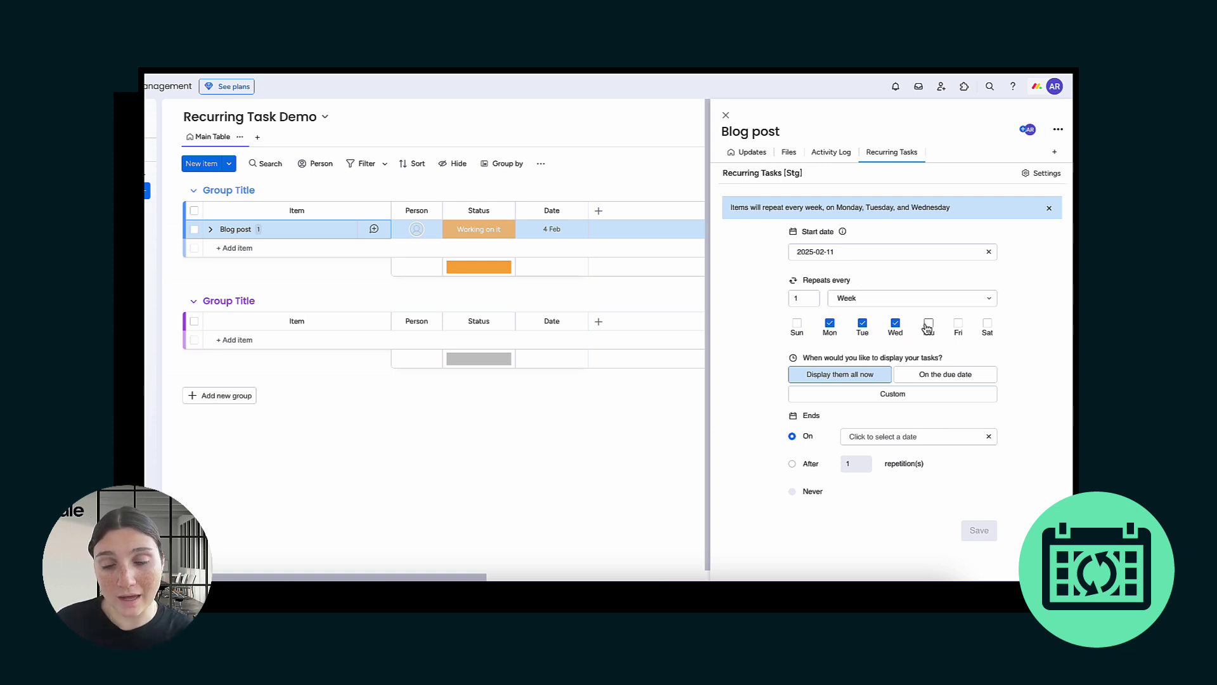
left_click(929, 323)
left_click(862, 324)
left_click(928, 323)
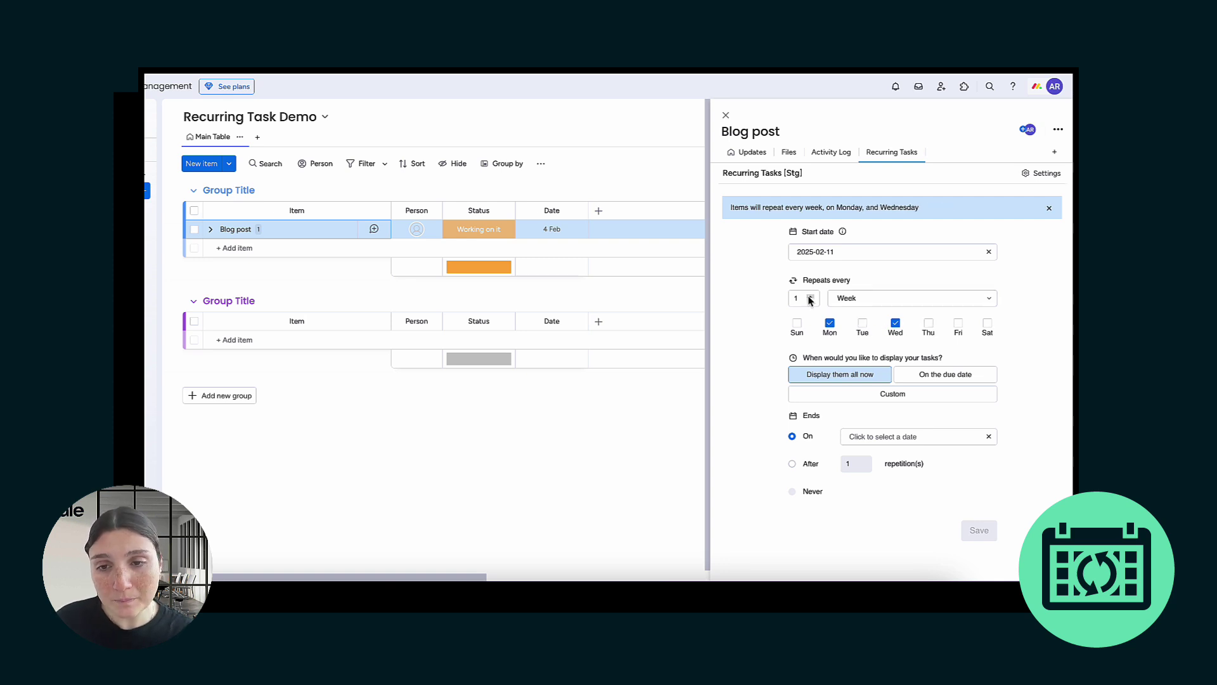
left_click(811, 297)
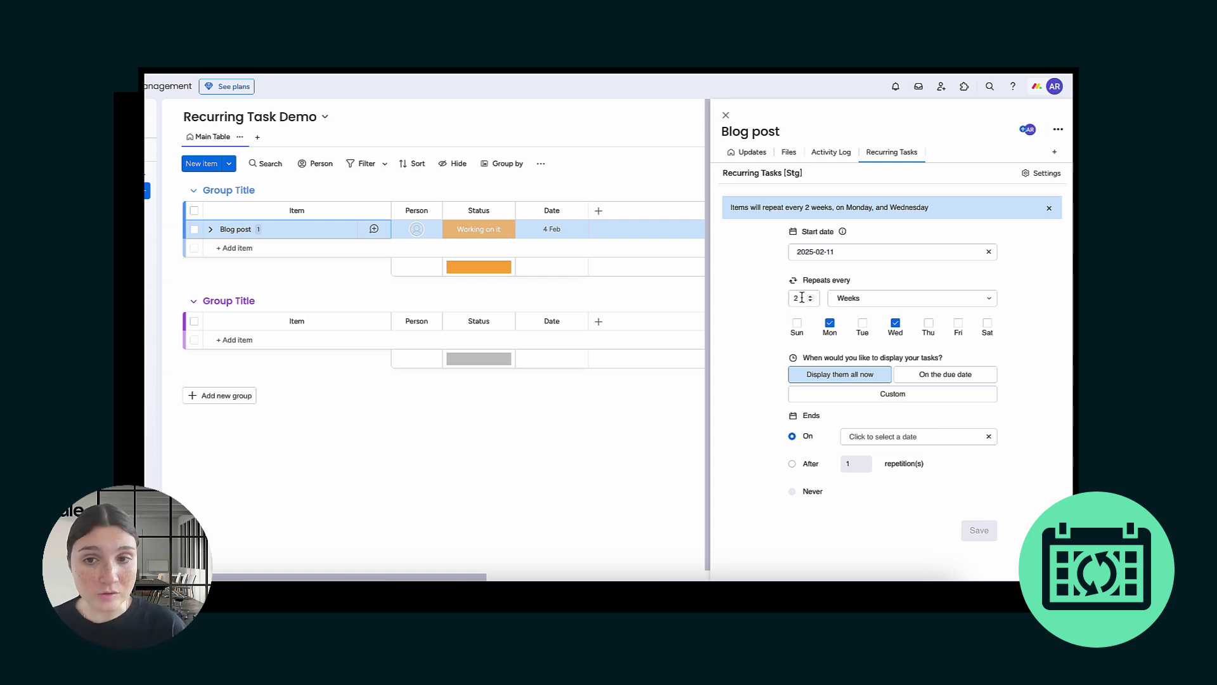
left_click(803, 296)
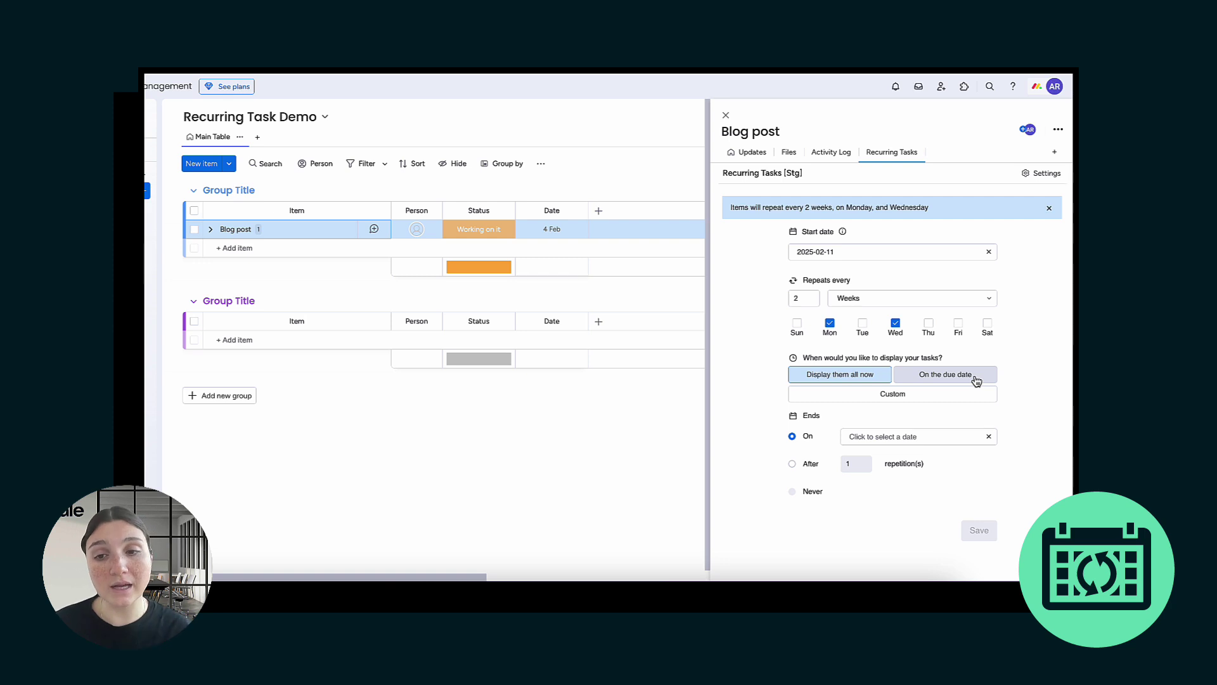
Step: Try a custom display time of 2 weeks before the due date, and return to displaying all tasks now
left_click(923, 401)
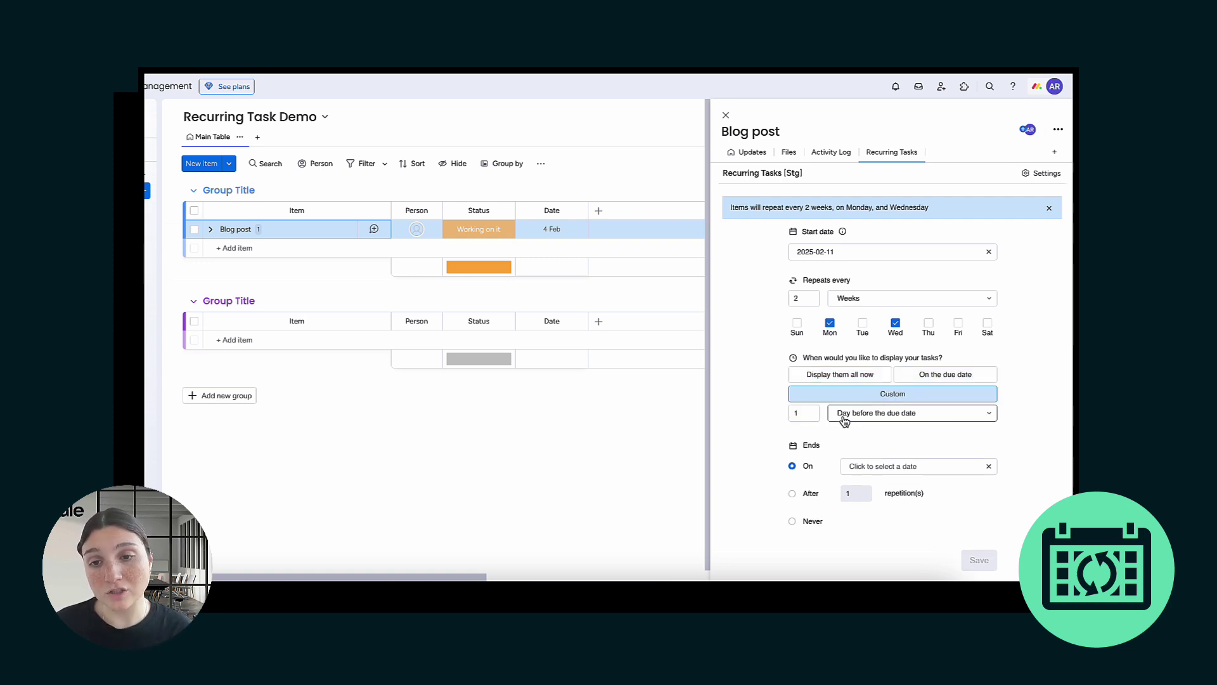
scroll(866, 419, "down", 1)
left_click(868, 409)
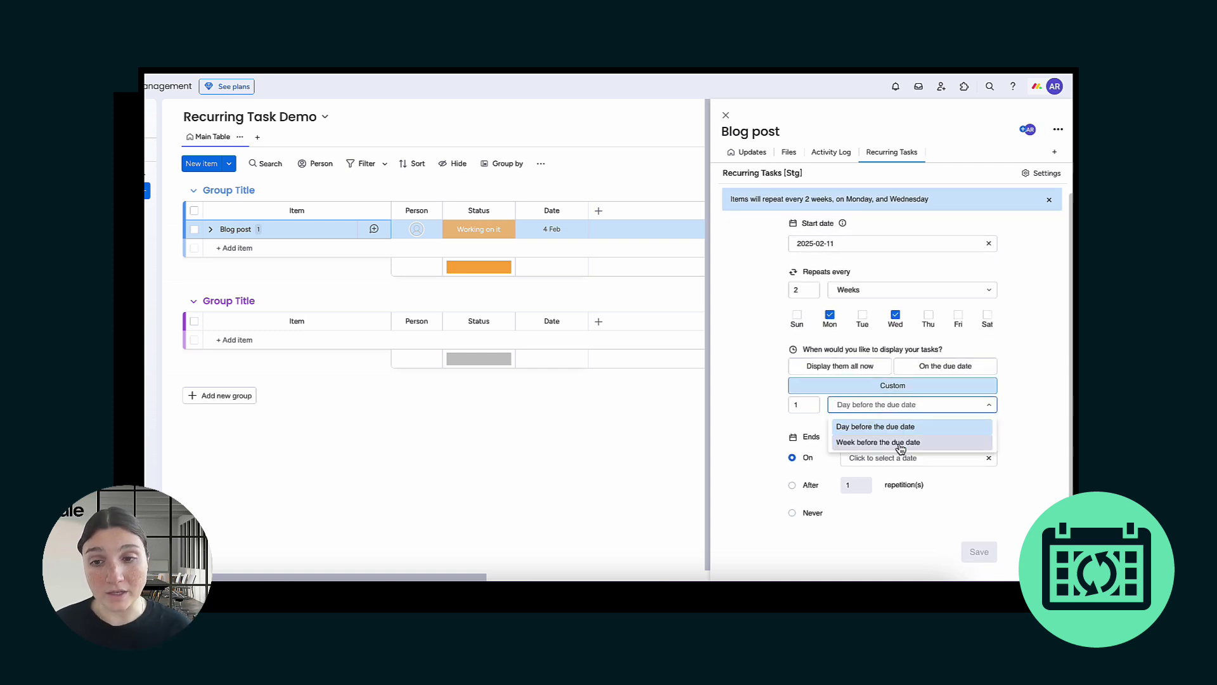
left_click(826, 411)
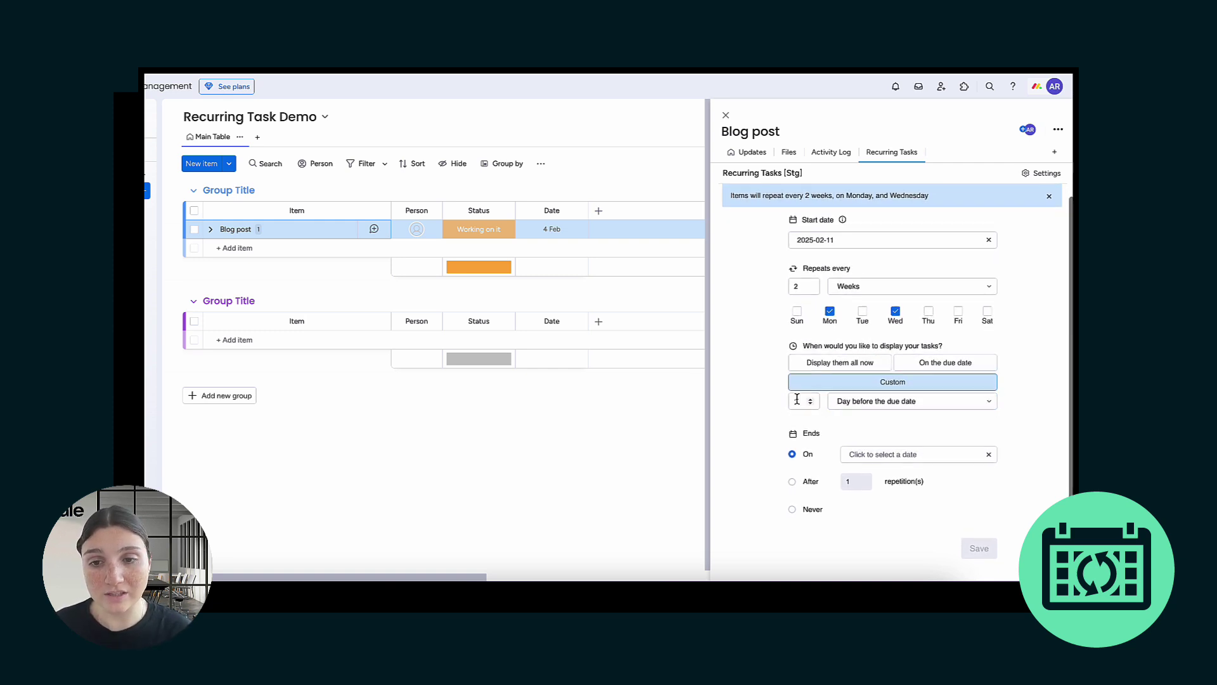
scroll(812, 404, "down", 1)
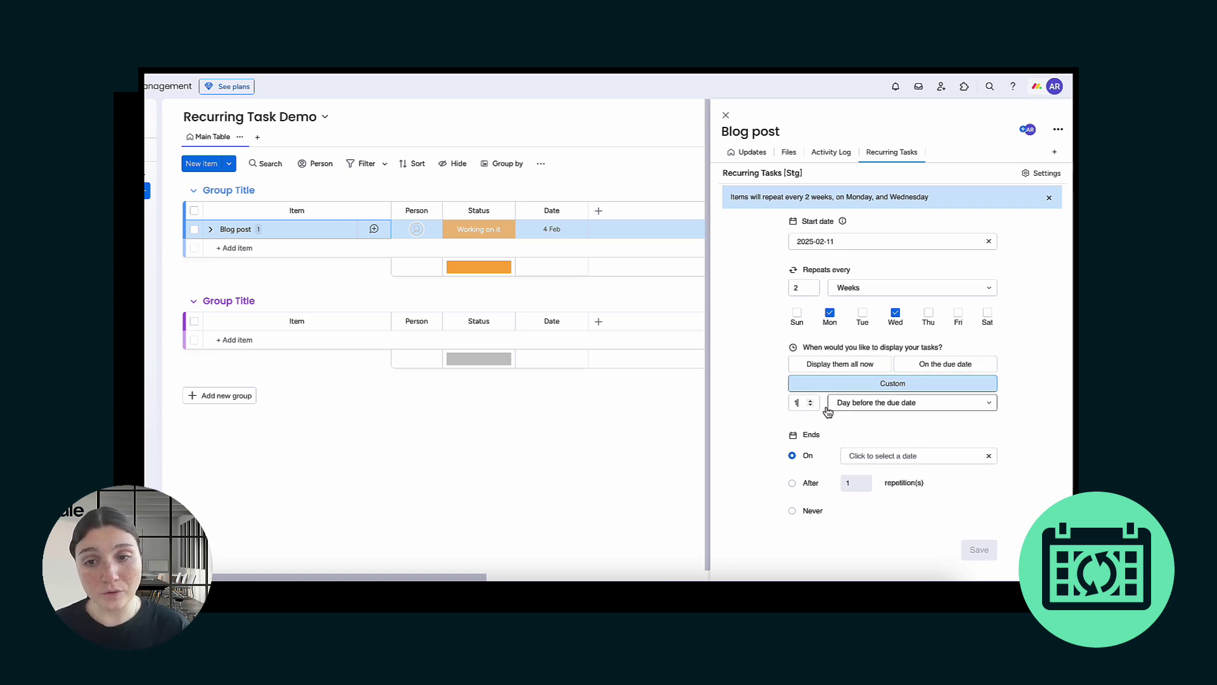
left_click(884, 407)
left_click(877, 440)
left_click(810, 400)
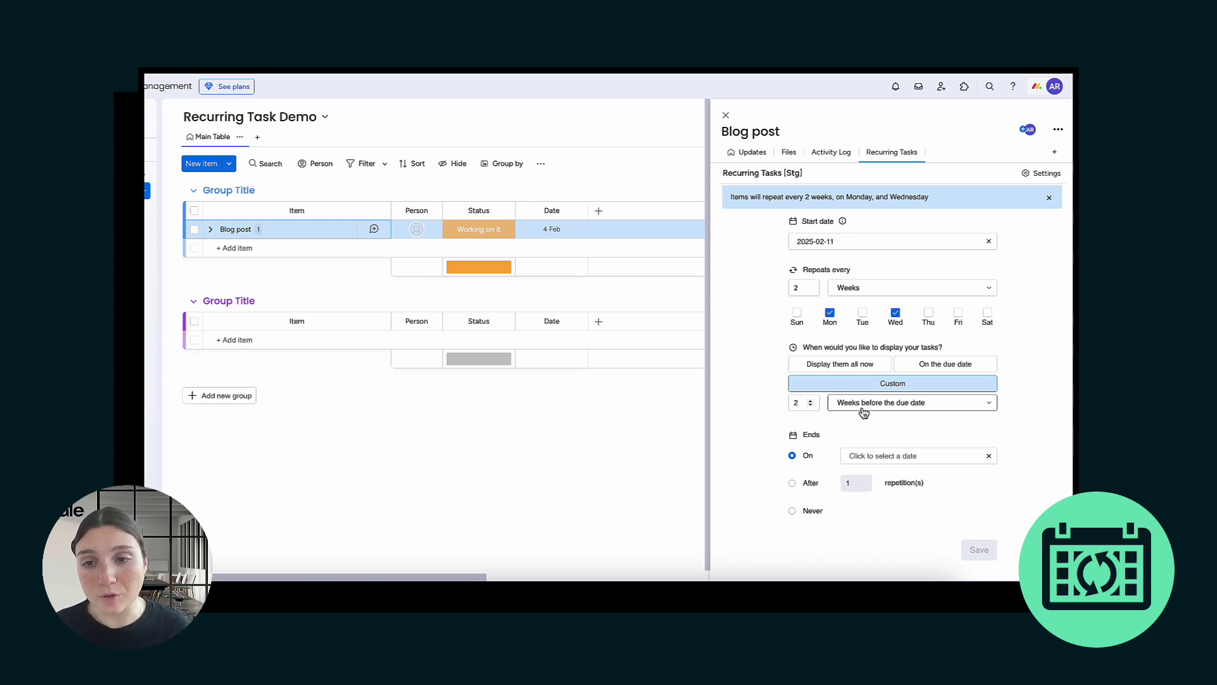
left_click(861, 369)
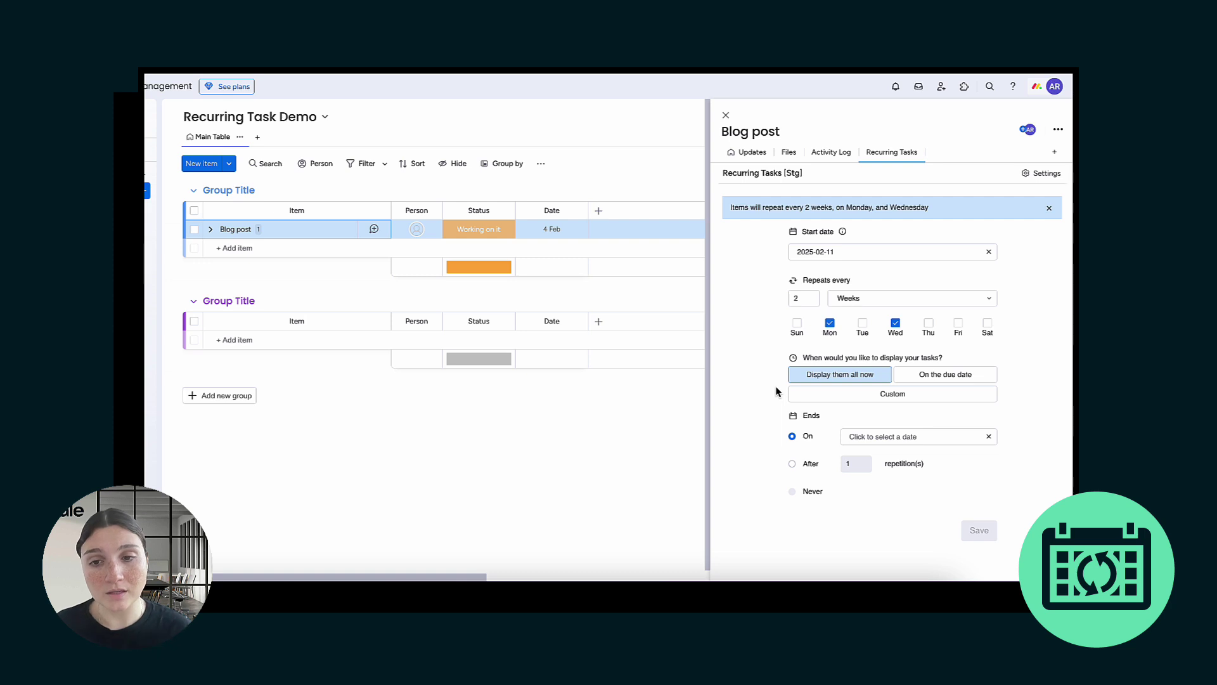
Step: Set the recurrence to end on 2025-04-17
left_click(901, 436)
left_click(994, 283)
left_click(996, 284)
left_click(998, 263)
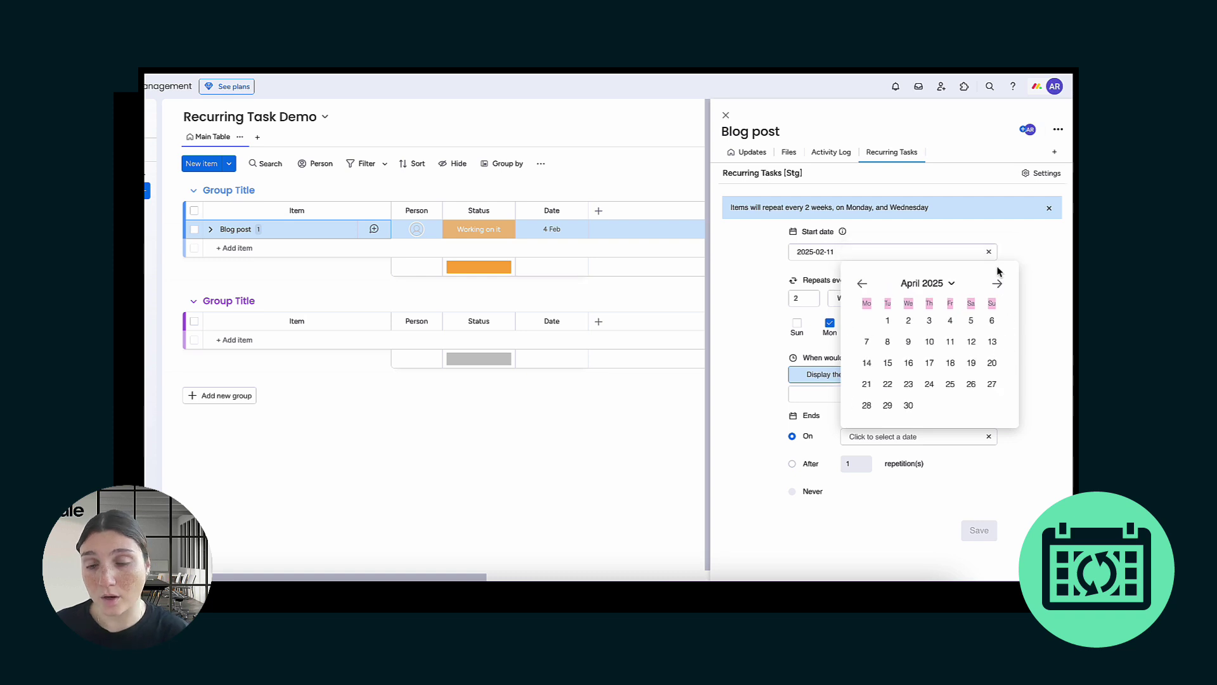
left_click(930, 371)
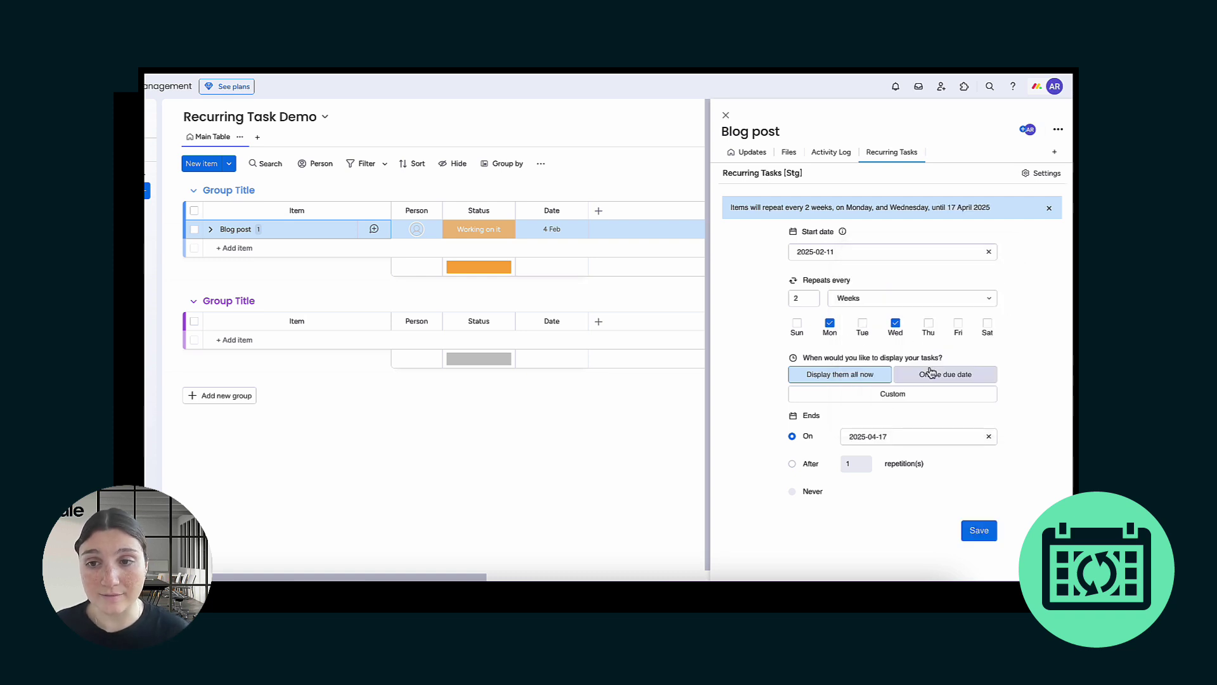
Step: End the Blog post recurrence after 4 repetitions instead of on a date, and save the schedule
left_click(800, 468)
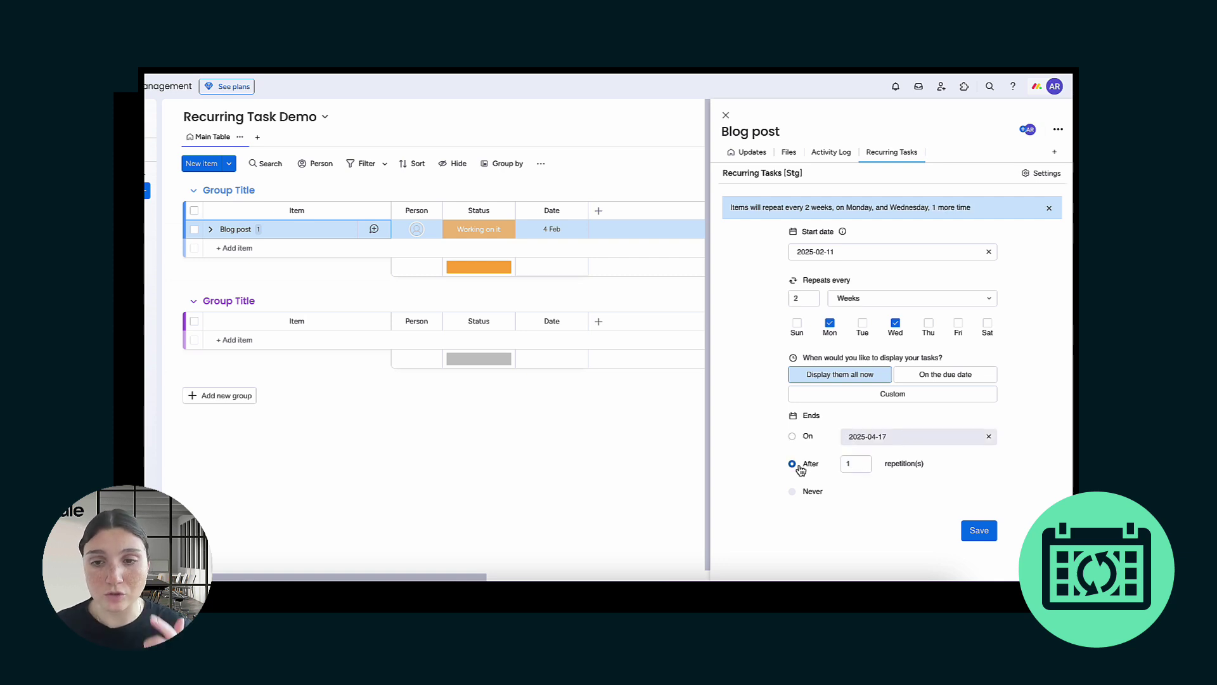
left_click(862, 462)
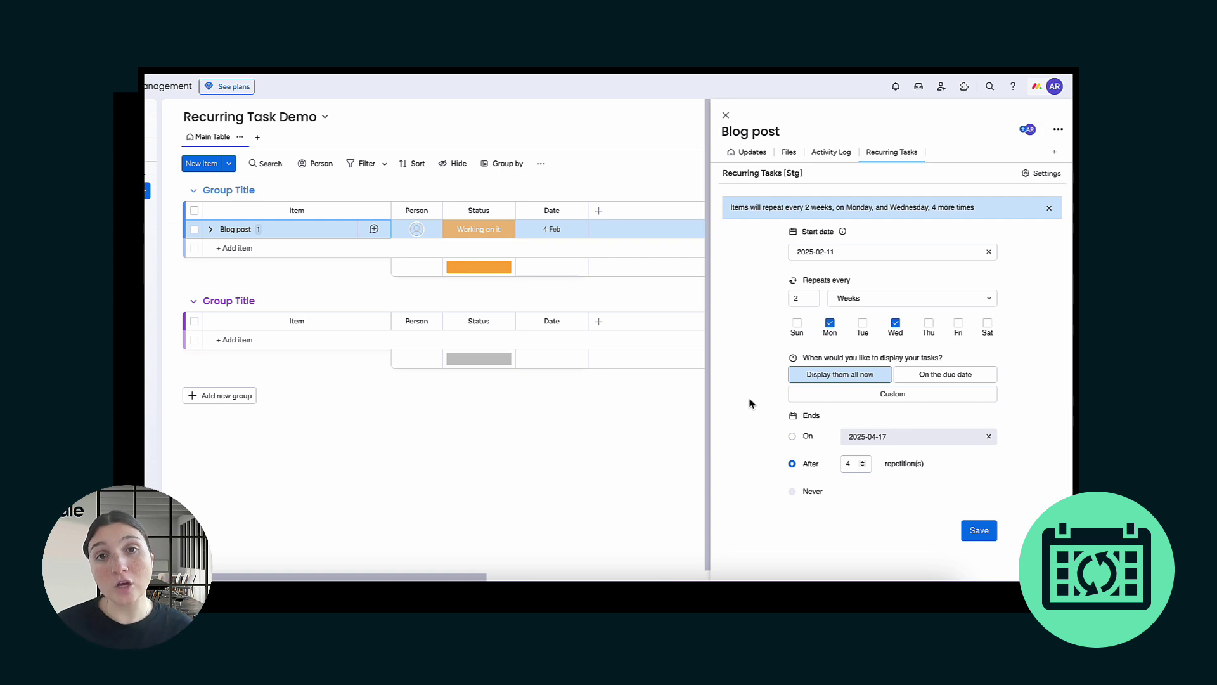
mouse_move(793, 494)
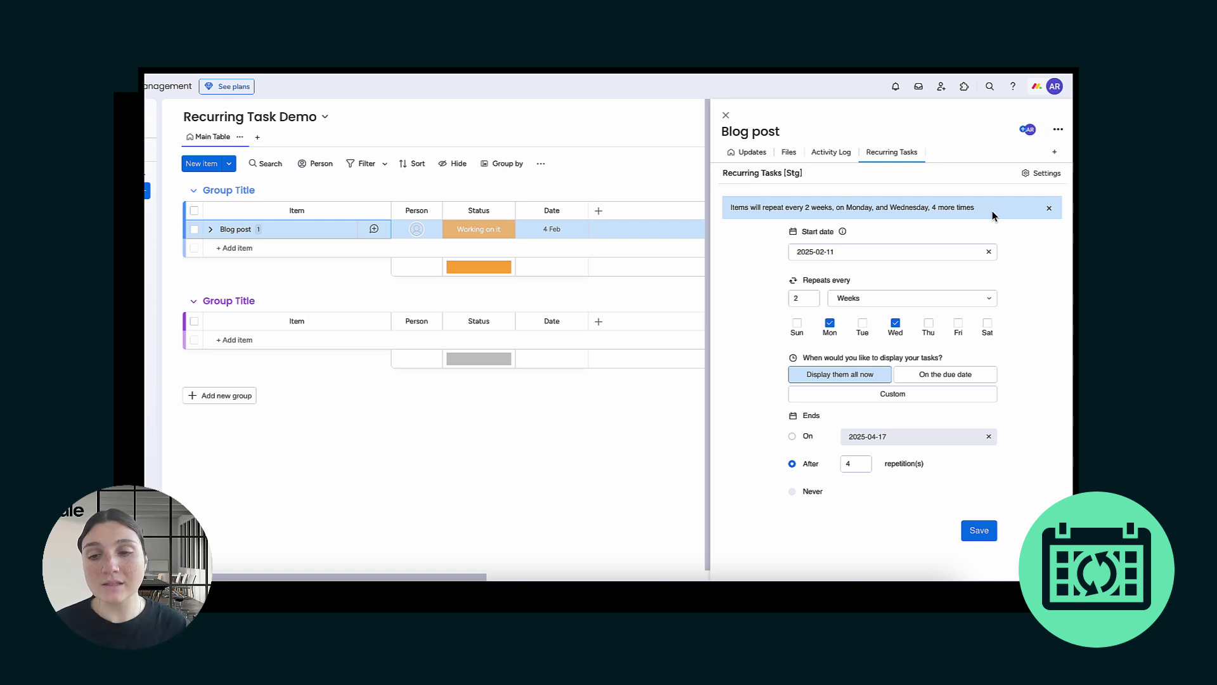
left_click(980, 532)
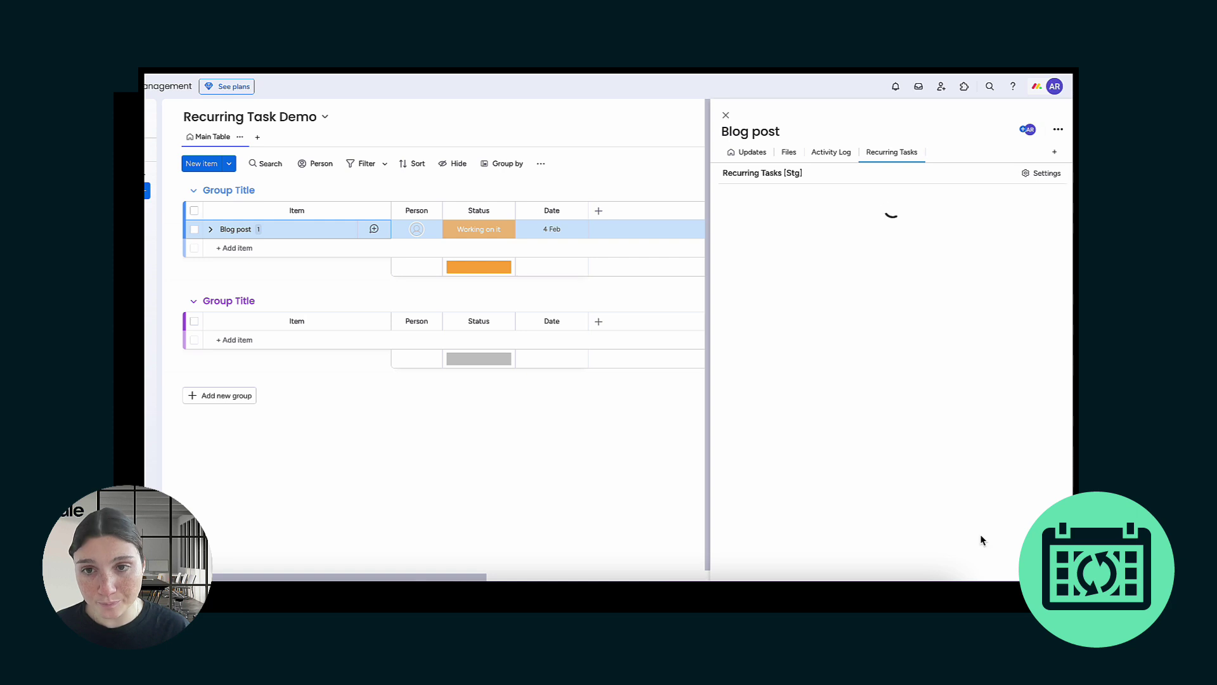
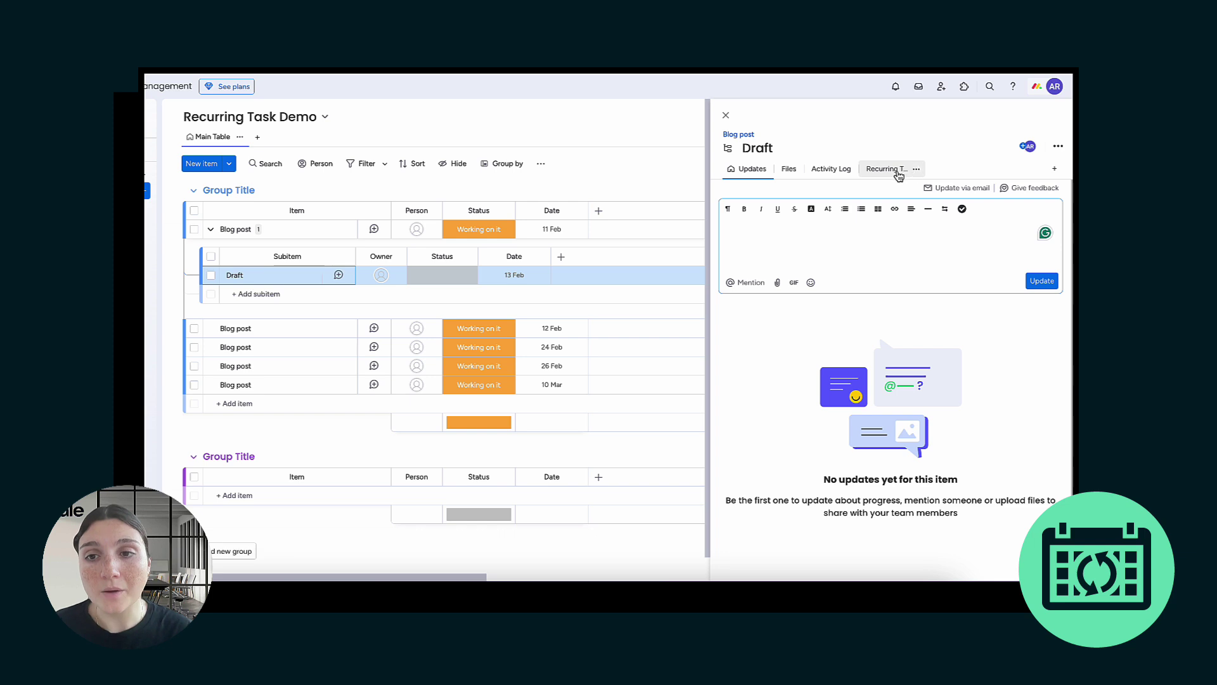
Step: Open the recurring task settings of the Draft subitem and set its start date to 2025-03-06
left_click(894, 169)
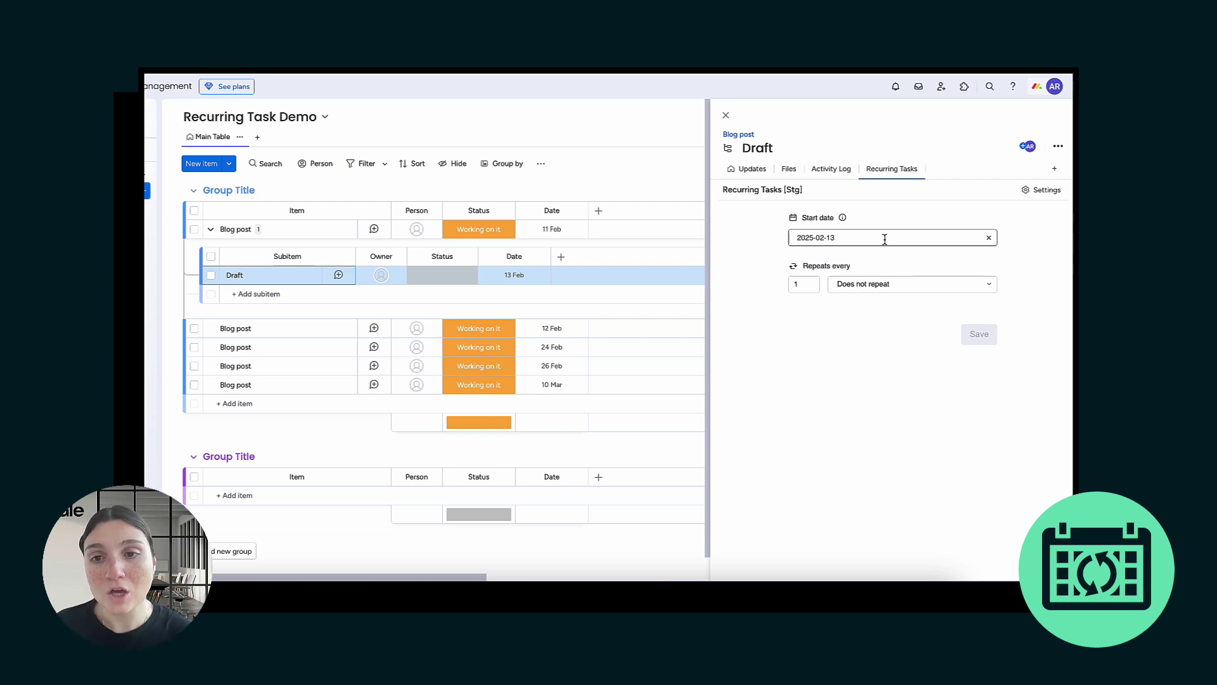
left_click(885, 239)
left_click(940, 269)
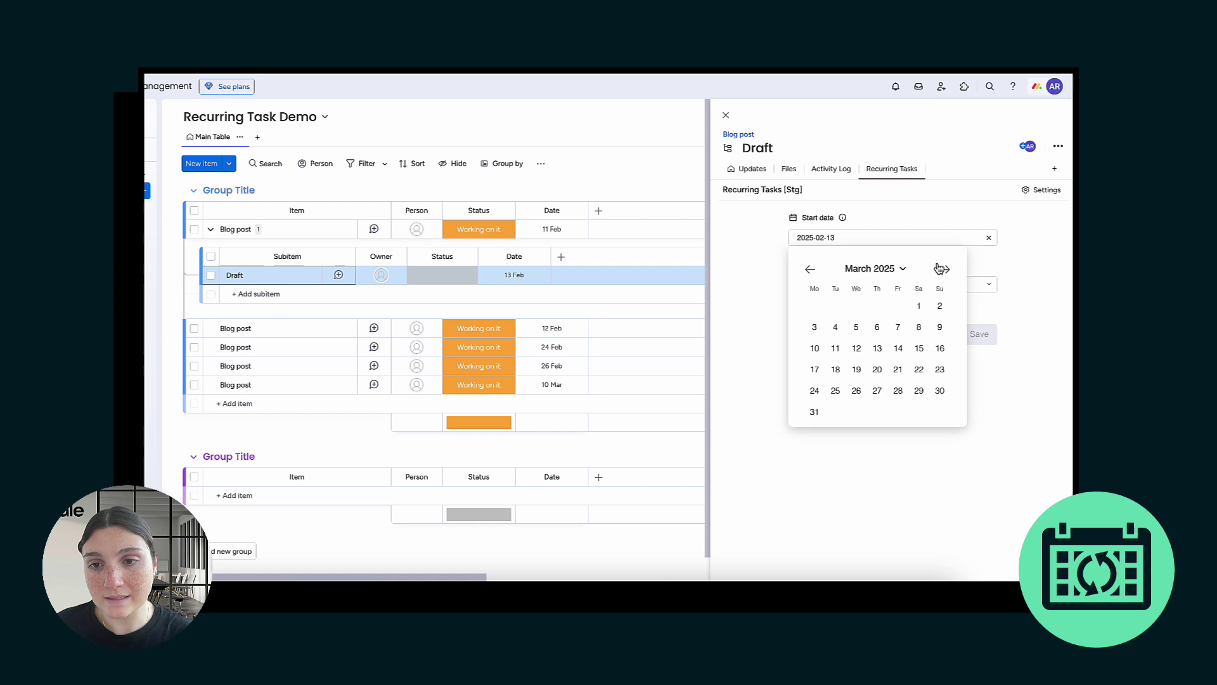
left_click(878, 327)
Step: Make the Draft subitem repeat every month on the second Tuesday
left_click(850, 284)
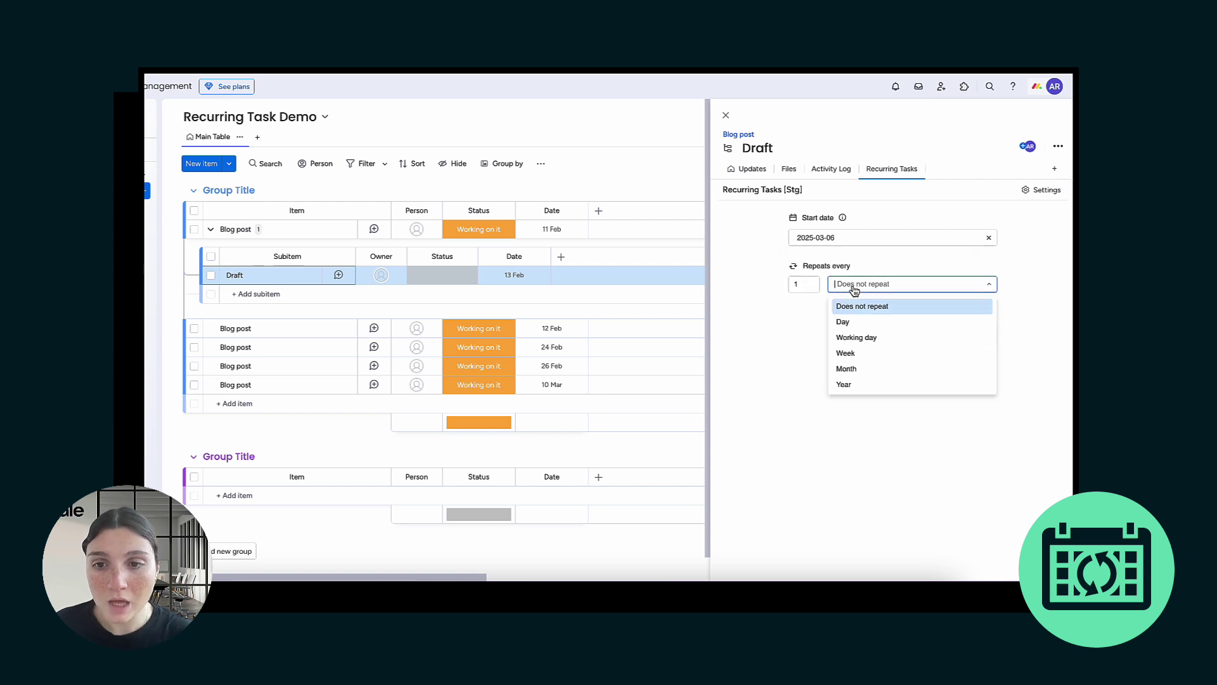
left_click(861, 369)
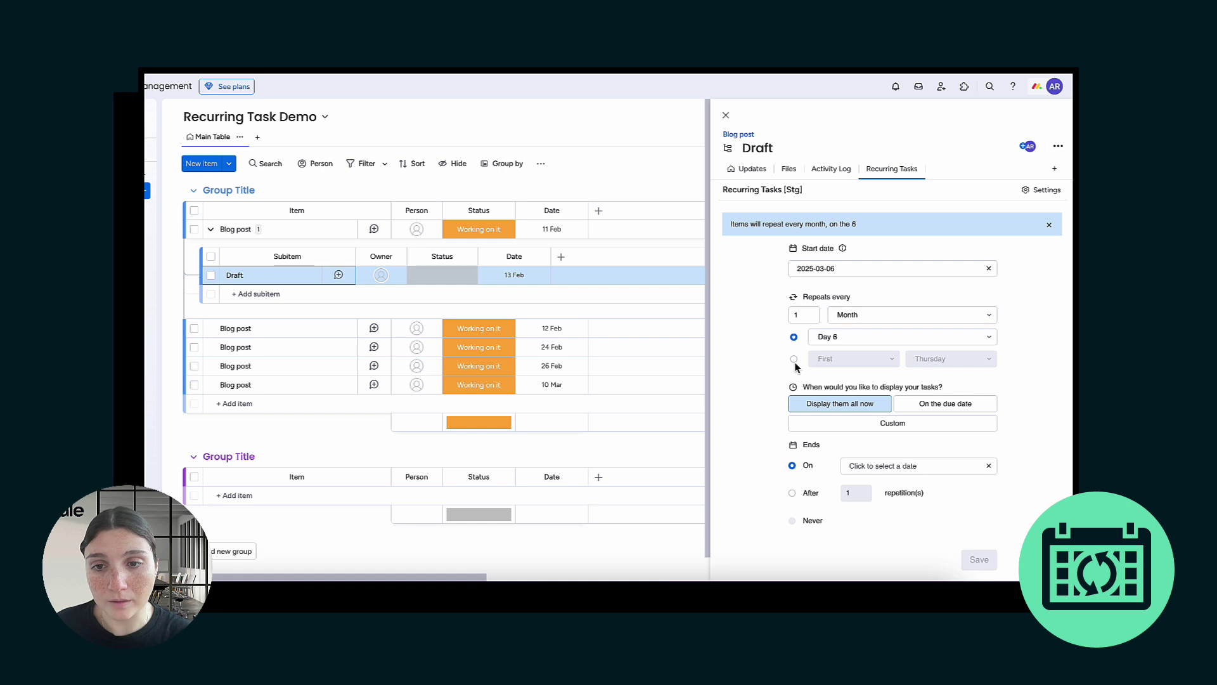
left_click(794, 359)
left_click(863, 359)
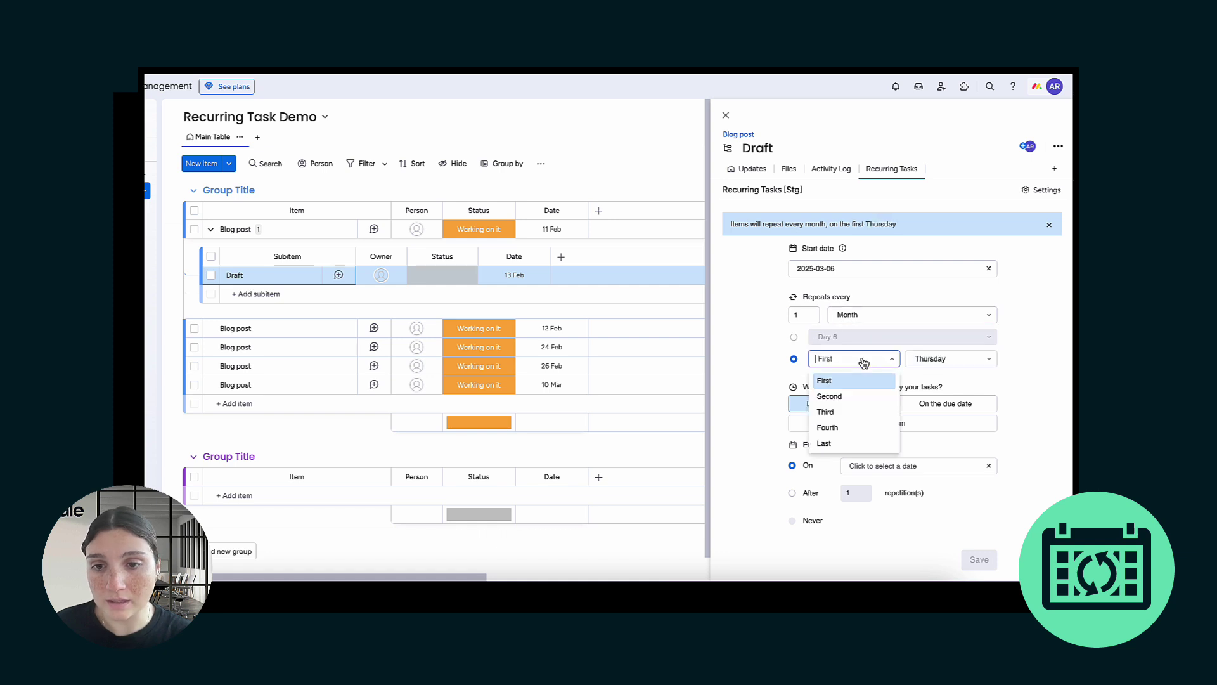
left_click(862, 397)
left_click(925, 365)
left_click(953, 412)
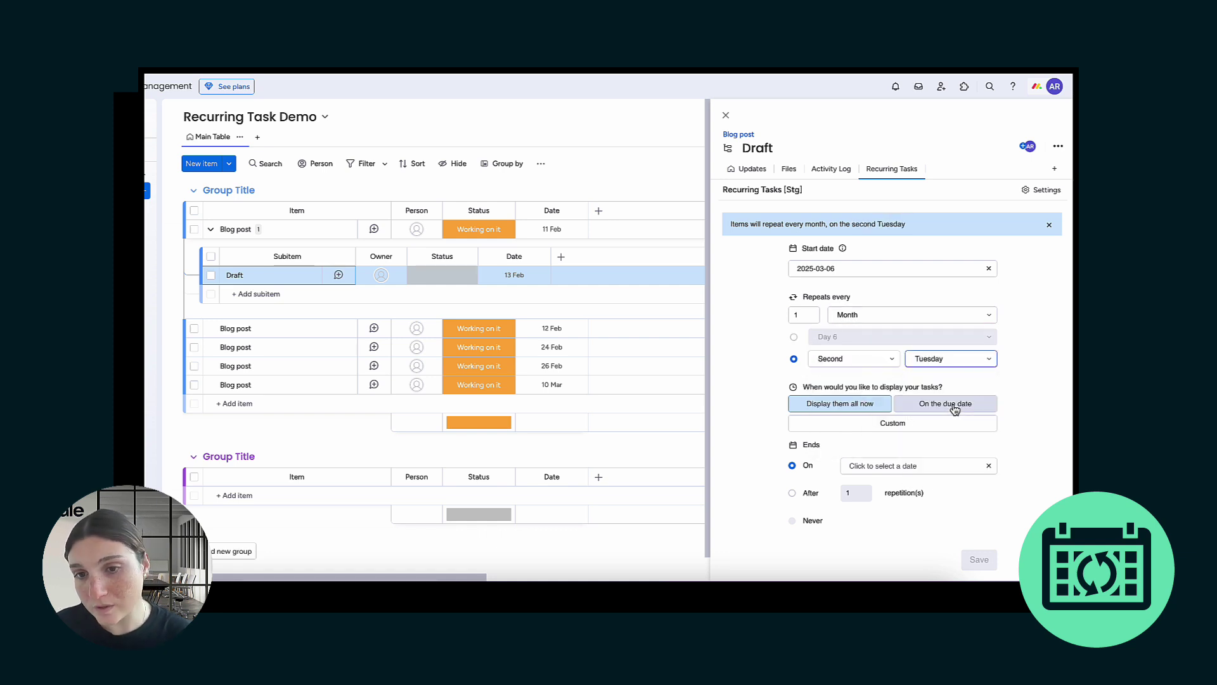
Step: Display the Draft tasks at a custom time of 1 day before the due date with no end, and save the schedule
left_click(914, 428)
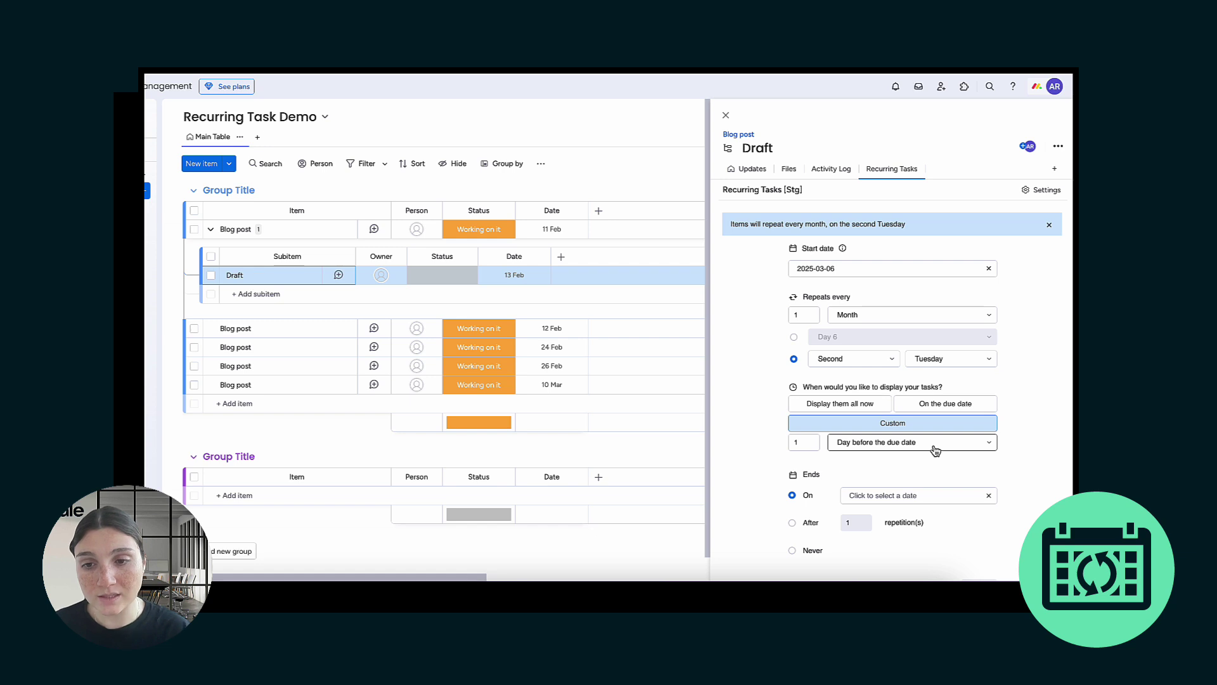
scroll(788, 550, "down", 1)
left_click(792, 507)
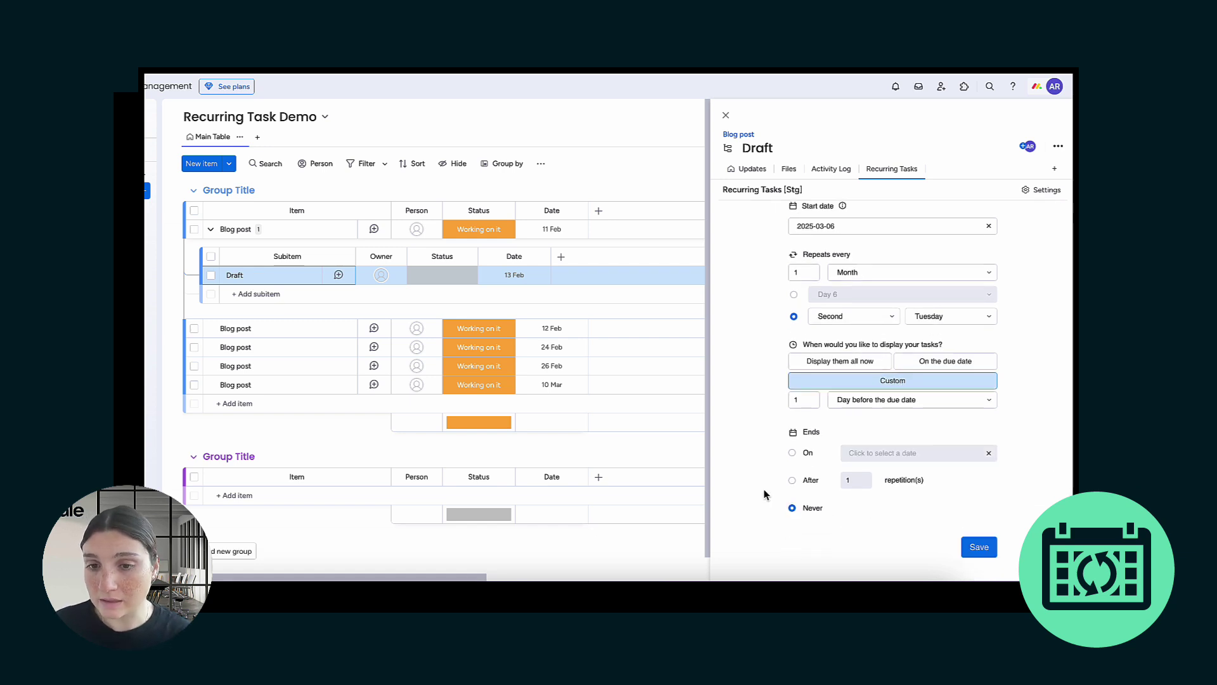
scroll(754, 468, "up", 1)
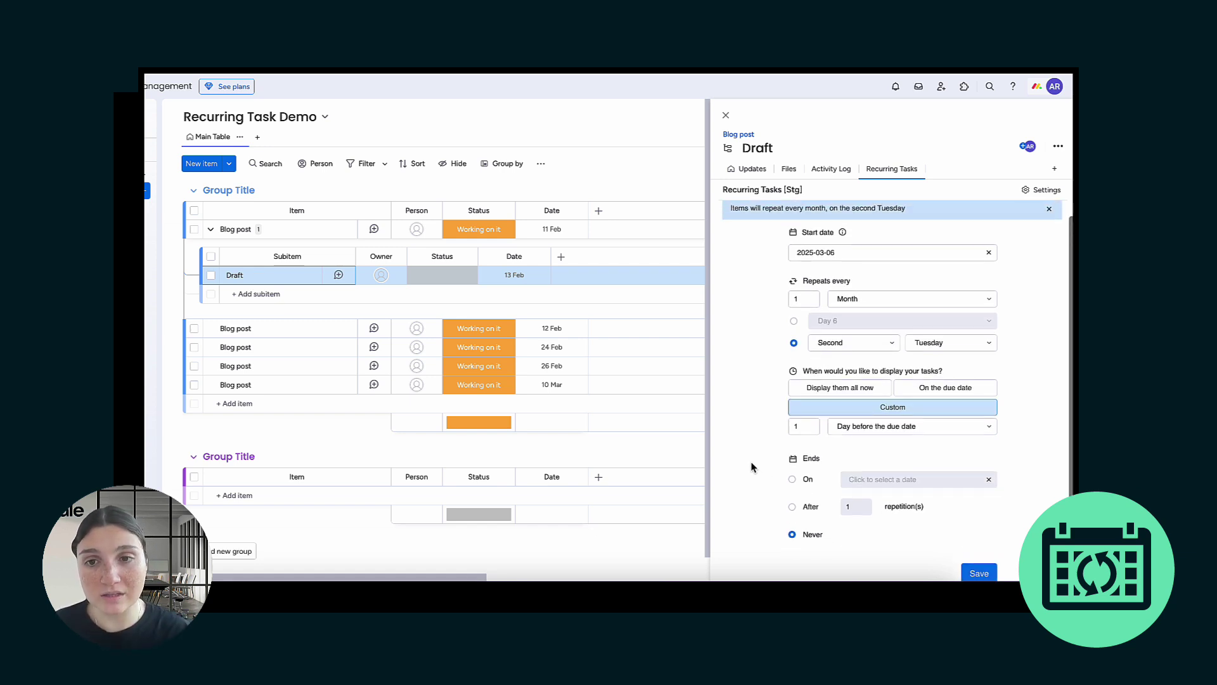
scroll(751, 467, "down", 1)
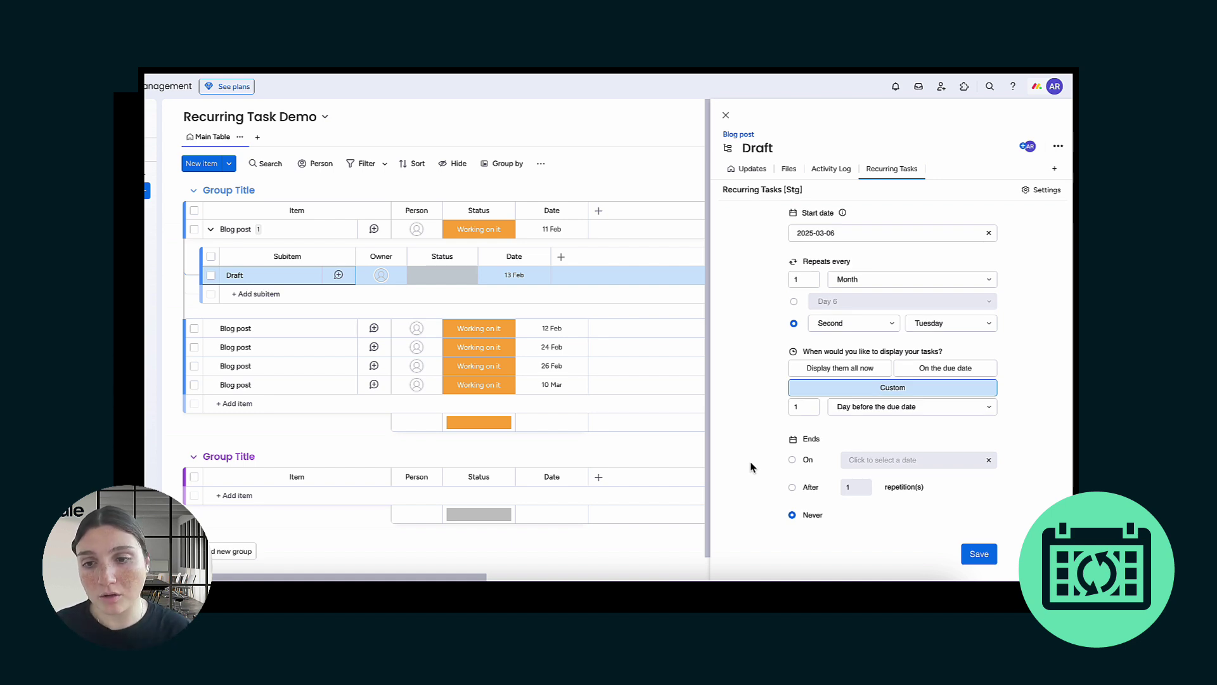
scroll(750, 466, "up", 1)
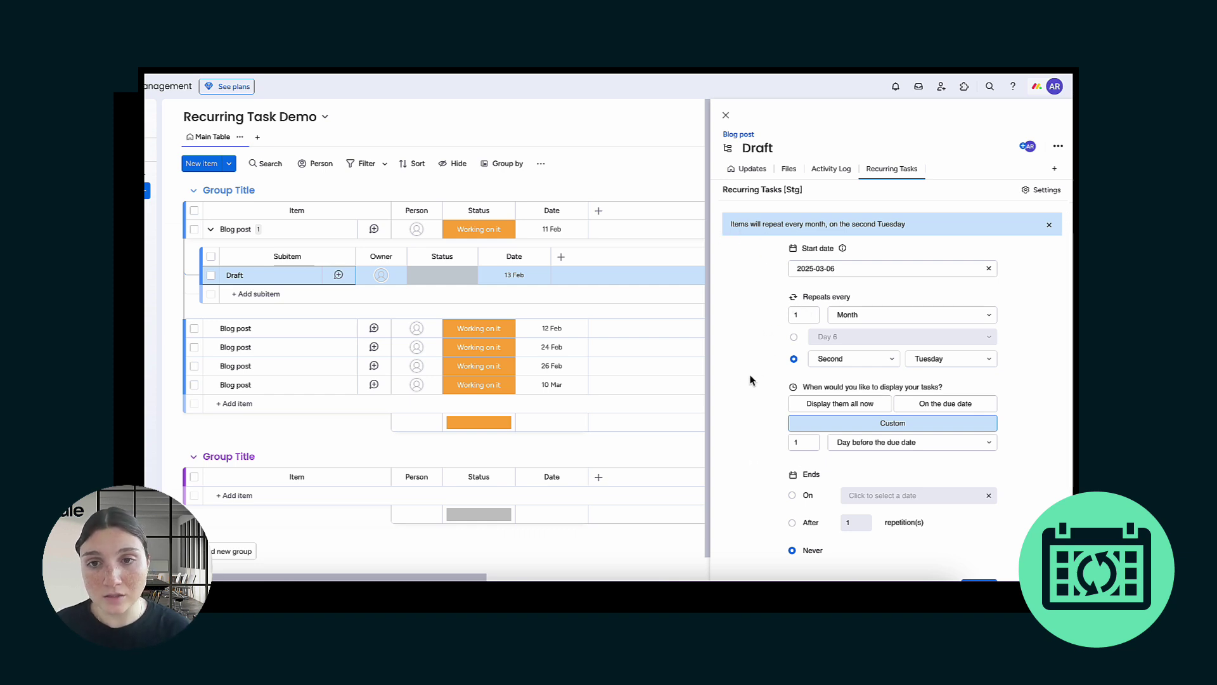
scroll(753, 380, "down", 1)
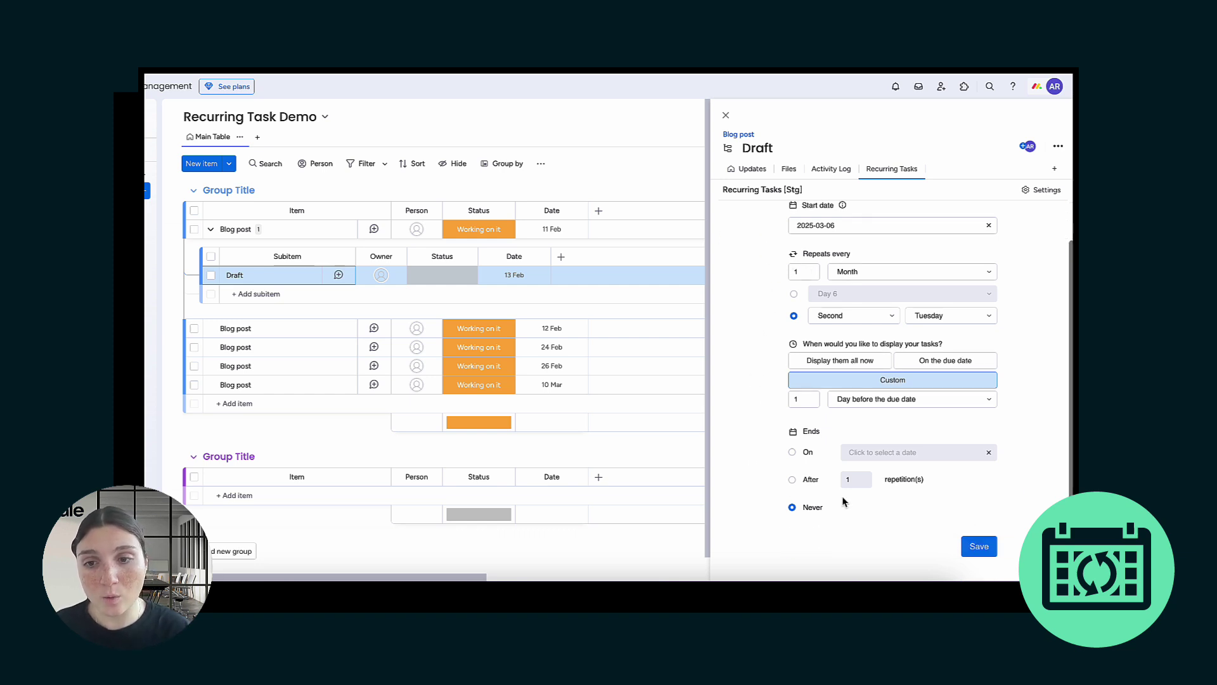
left_click(979, 550)
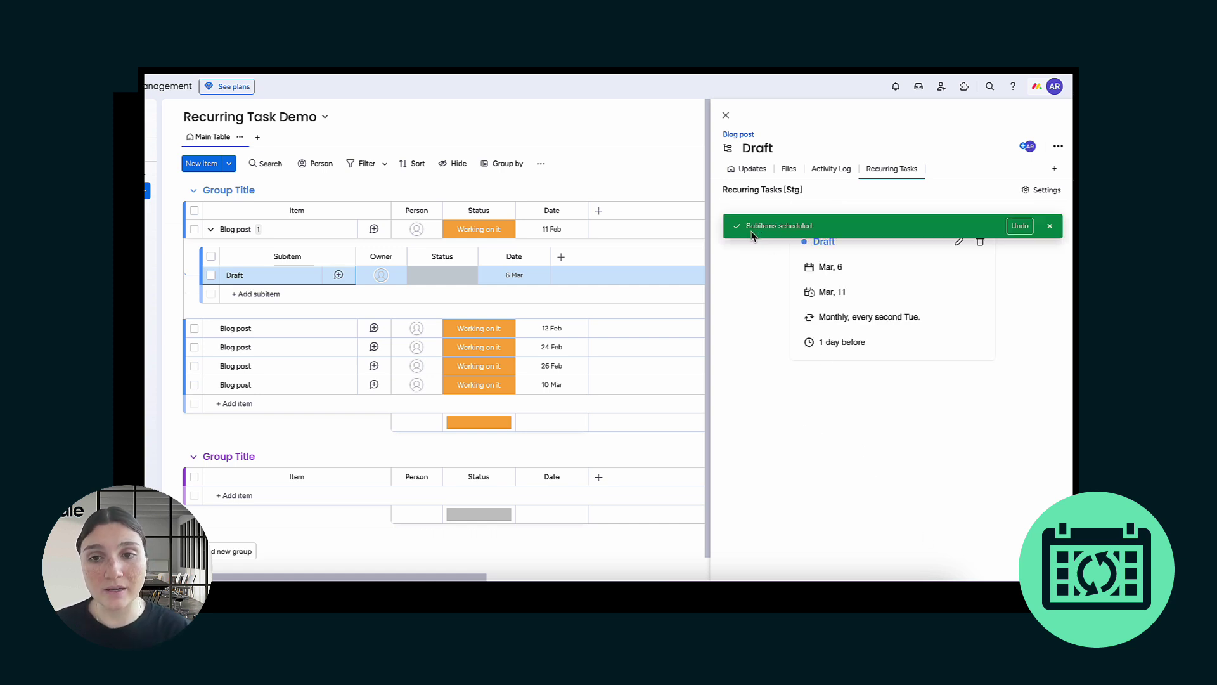
left_click(1051, 227)
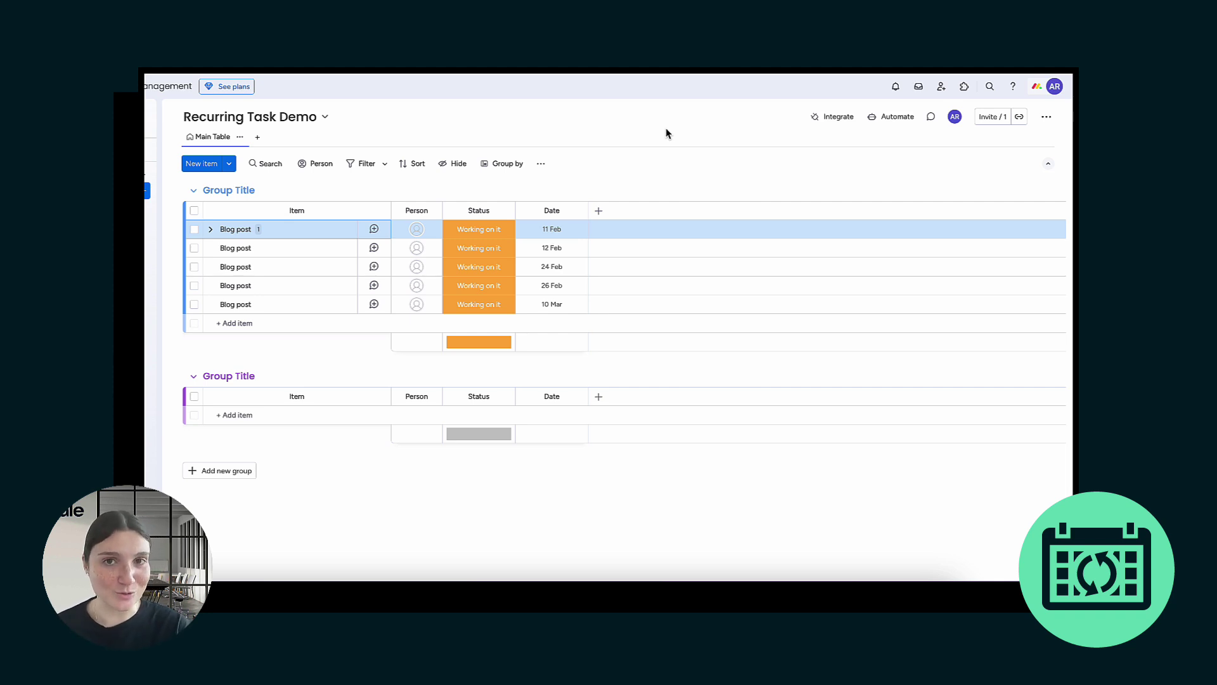
Step: Open the first Blog post item's recurring task settings and make it repeat every day starting 2025-02-13
left_click(290, 232)
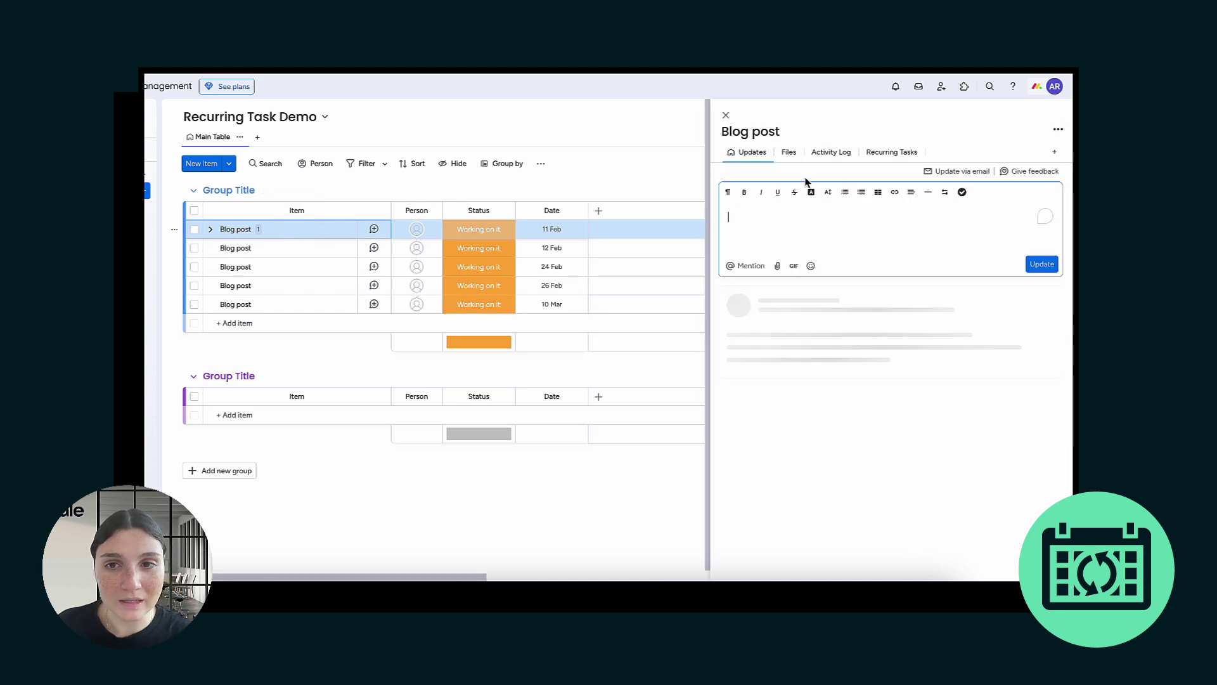
left_click(888, 152)
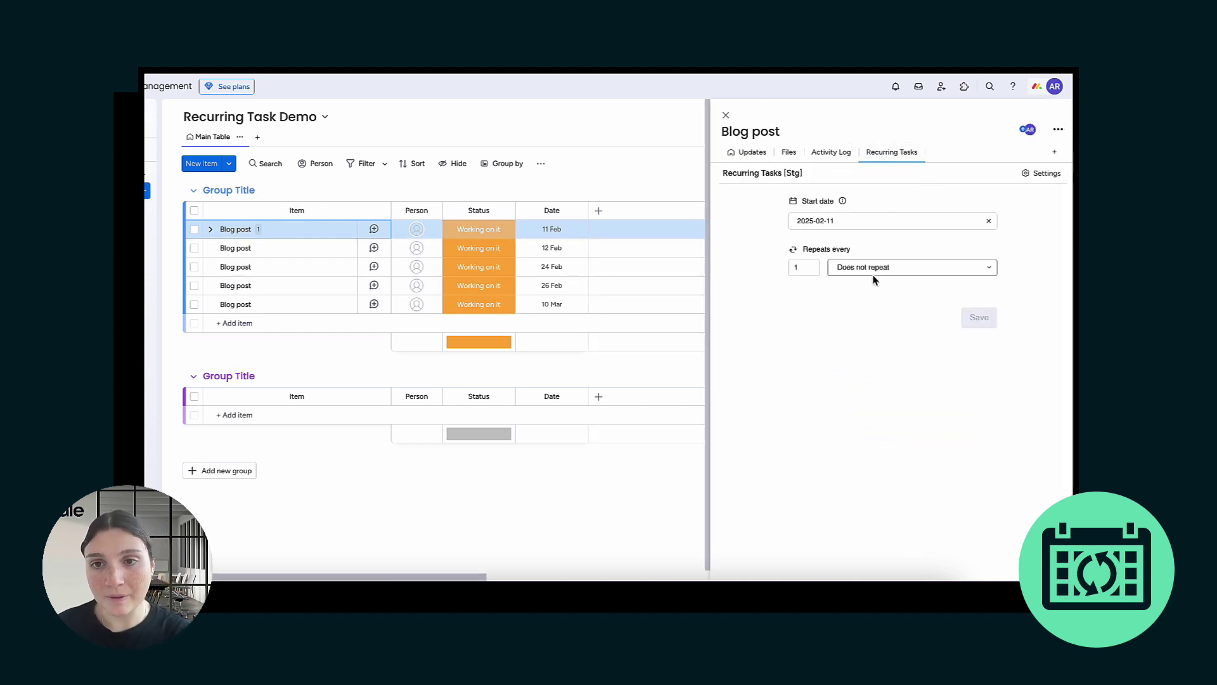
left_click(876, 229)
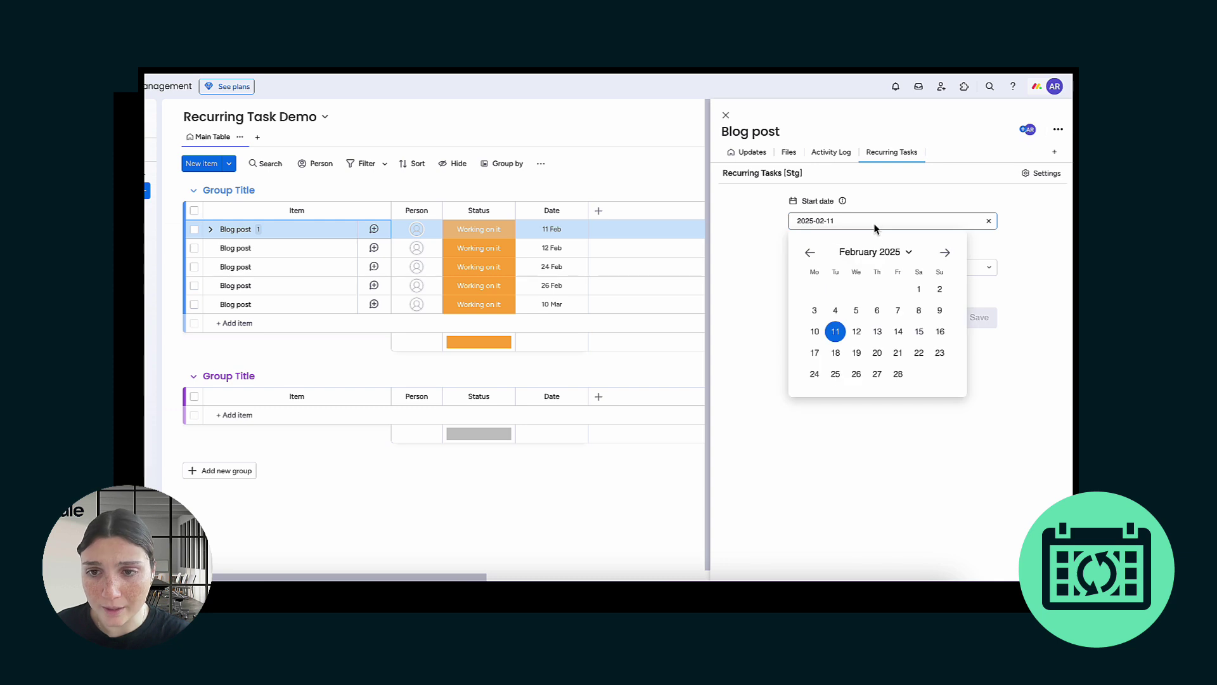
left_click(878, 332)
left_click(864, 271)
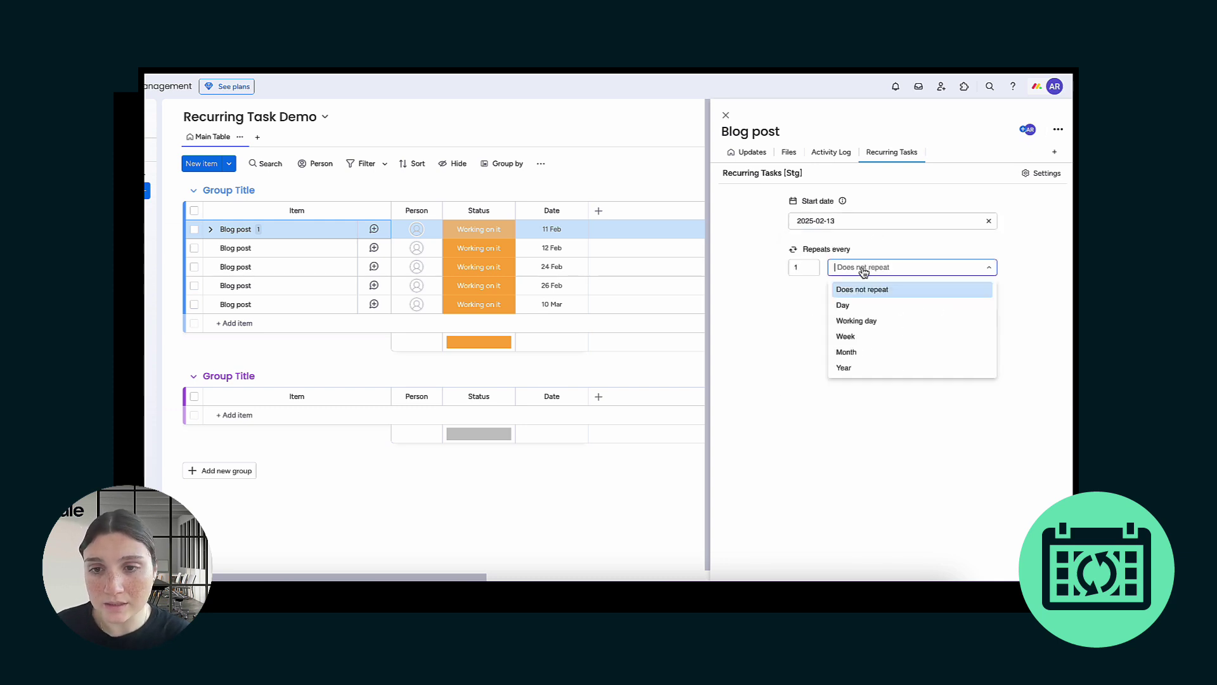
left_click(862, 307)
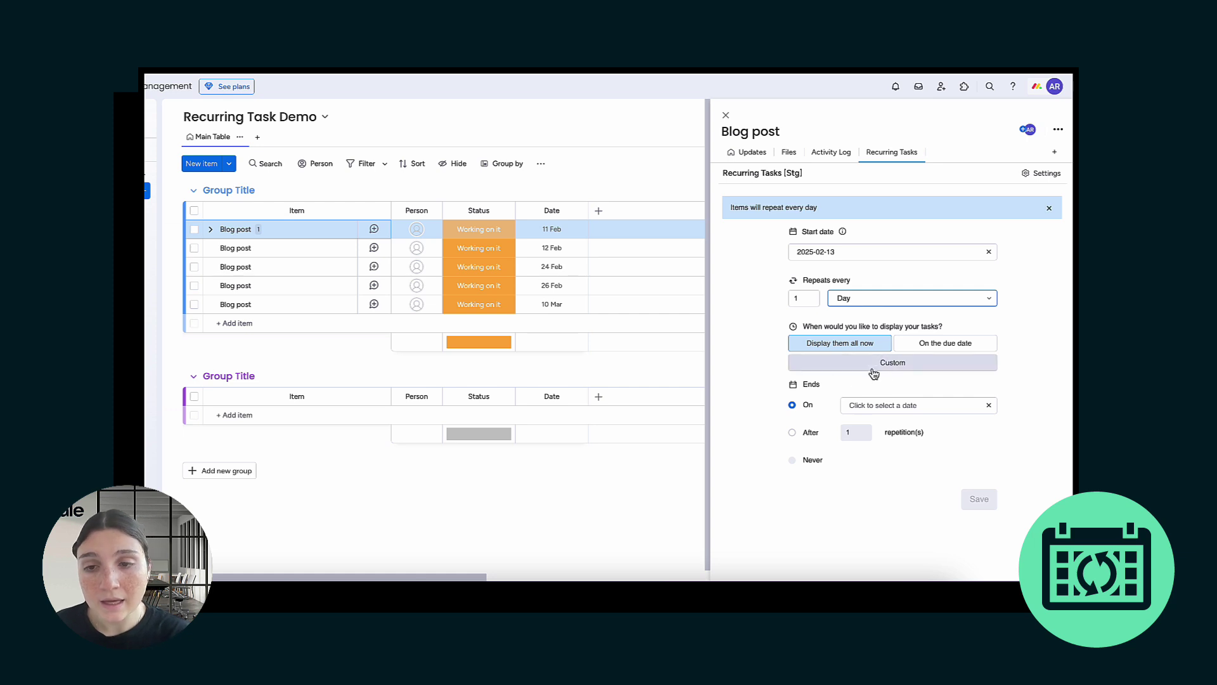
Step: Display the Blog post tasks on the due date, end them after 6 repetitions, and save the schedule
left_click(945, 350)
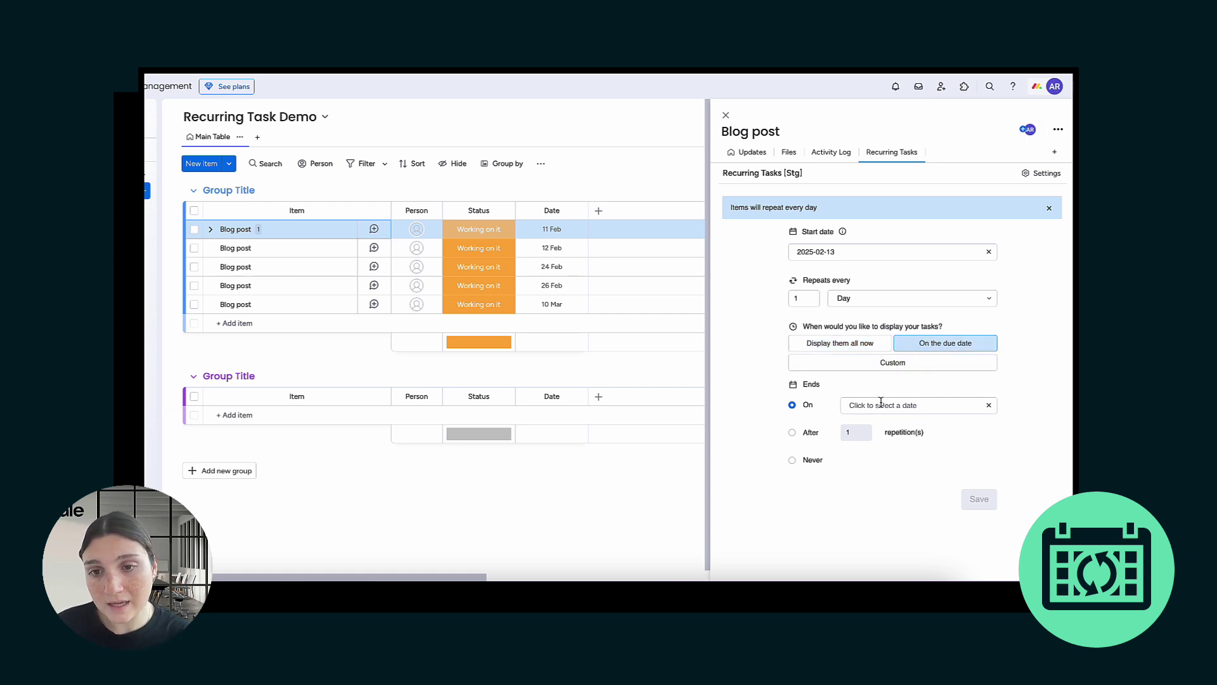
left_click(806, 439)
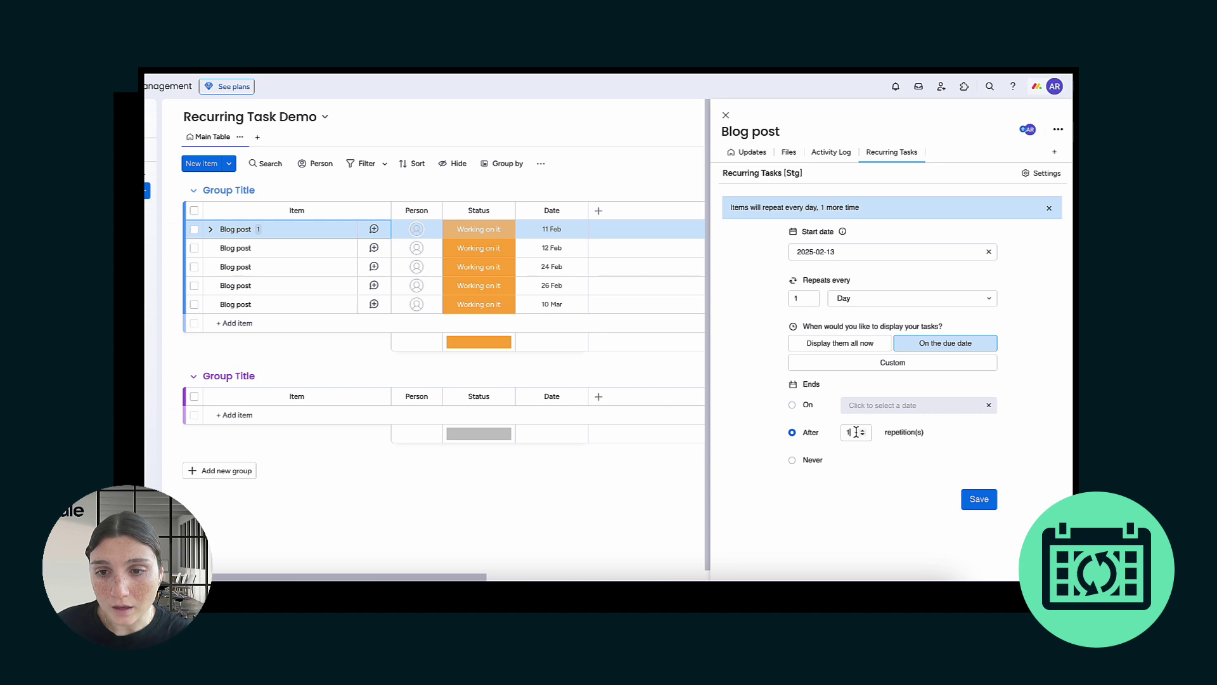
key("BackSpace")
type("6")
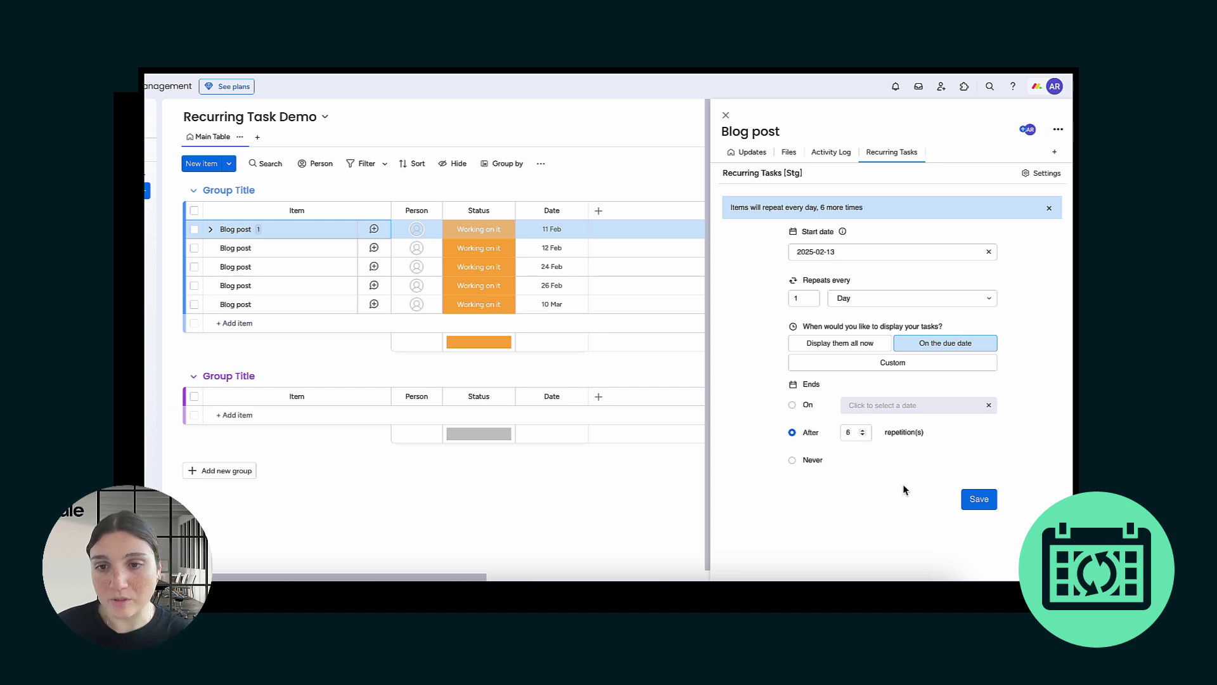
left_click(903, 485)
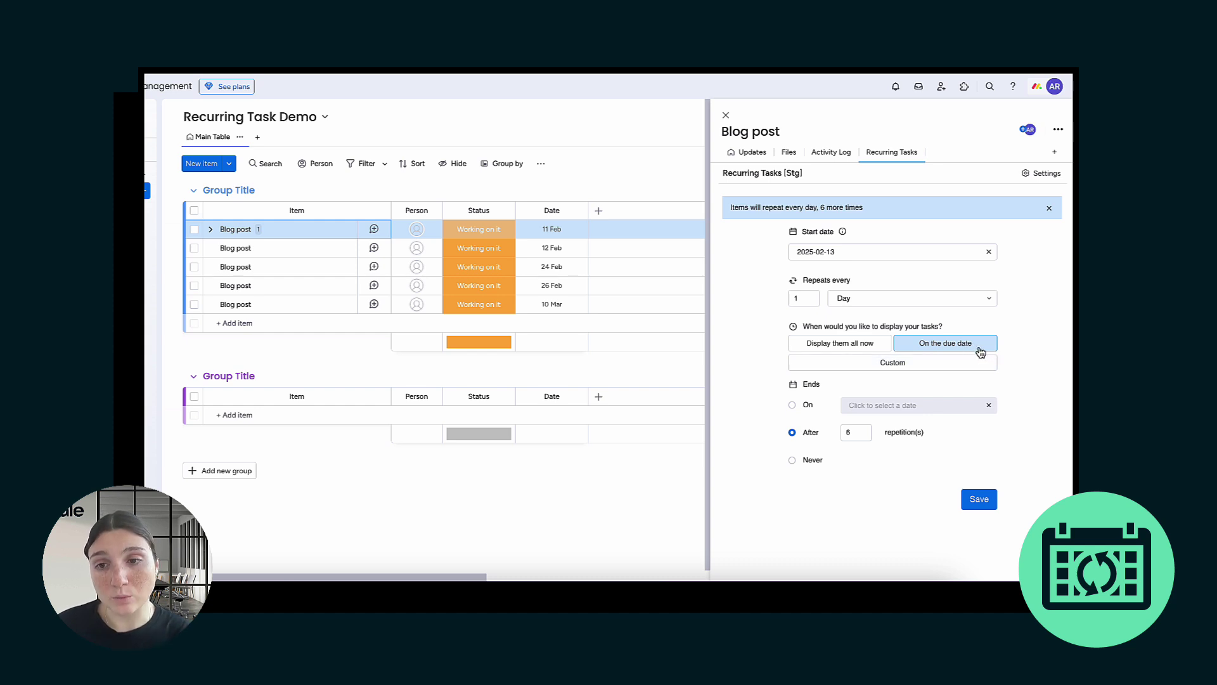
left_click(980, 499)
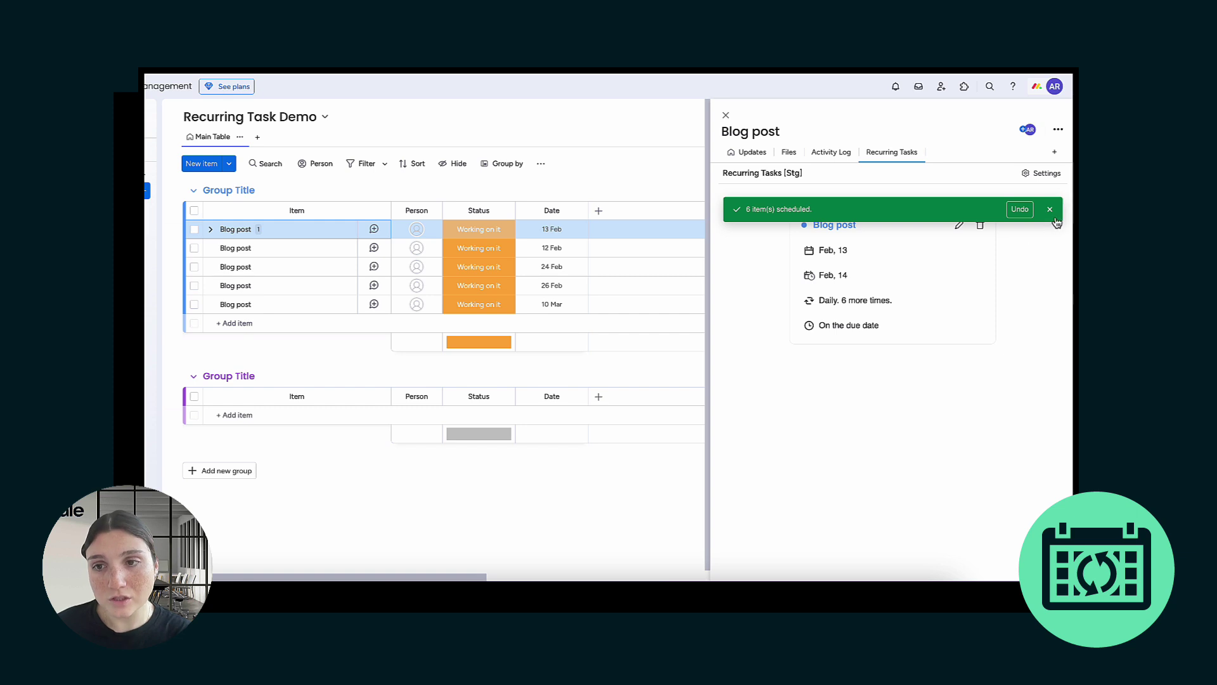
left_click(1049, 210)
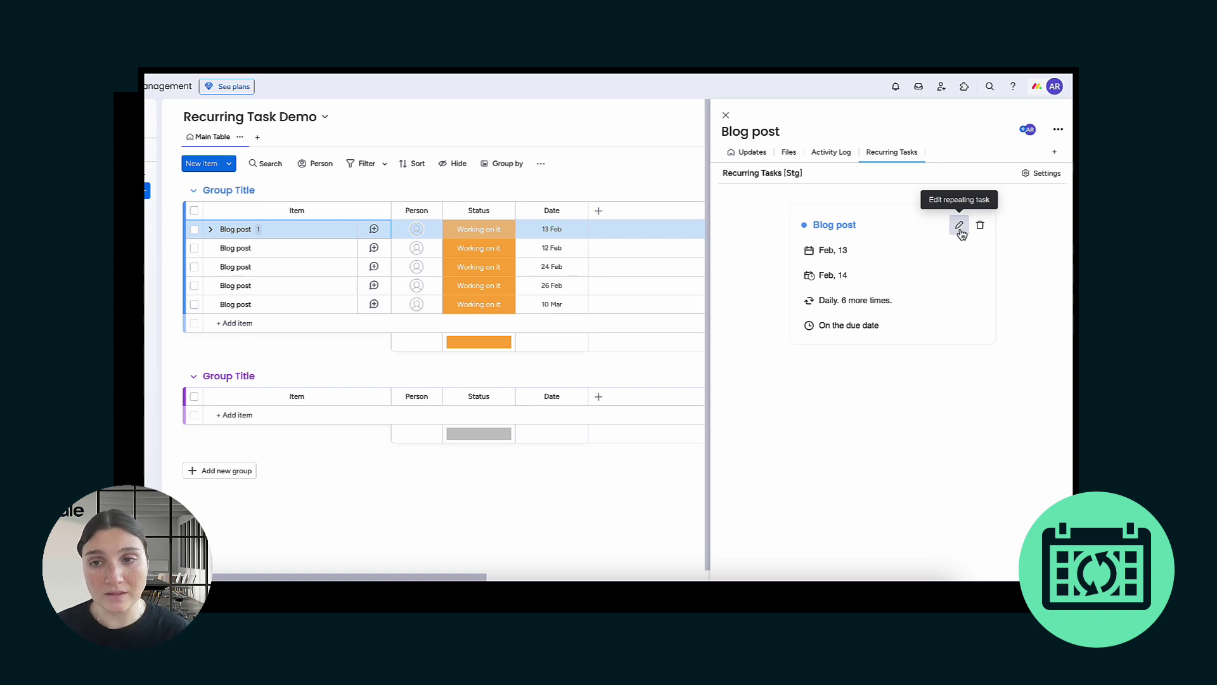
Step: Edit the saved Blog post recurrence so that it ends on 2025-04-11
left_click(959, 225)
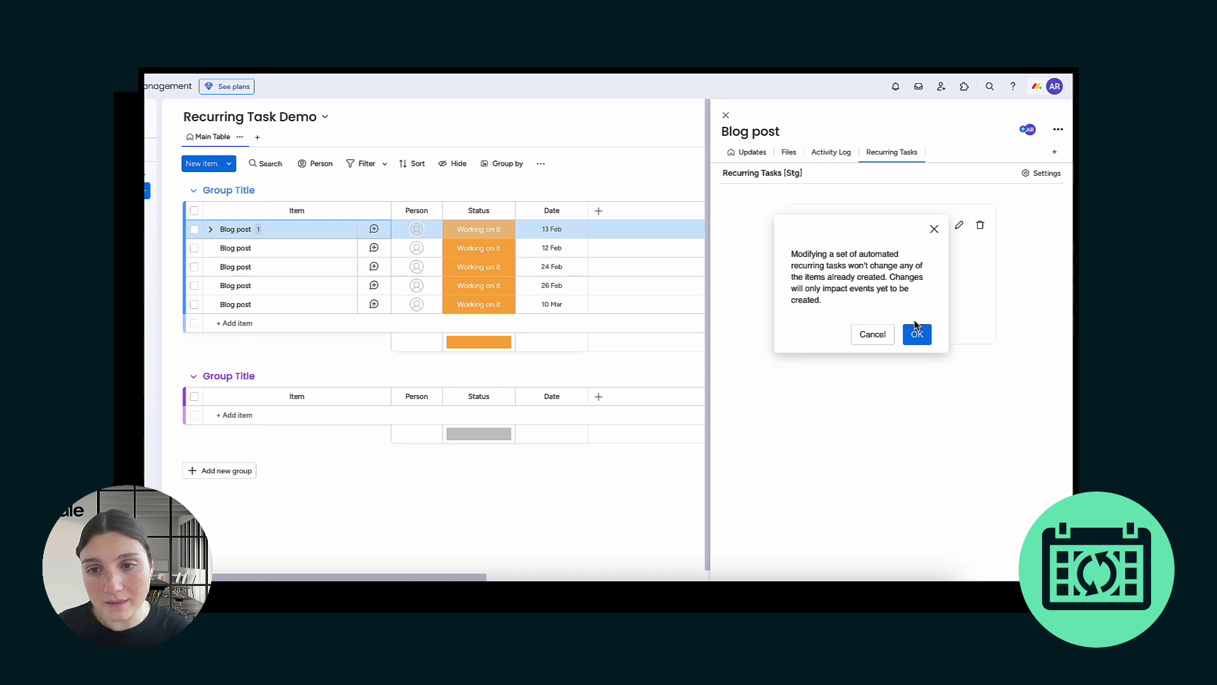
left_click(923, 340)
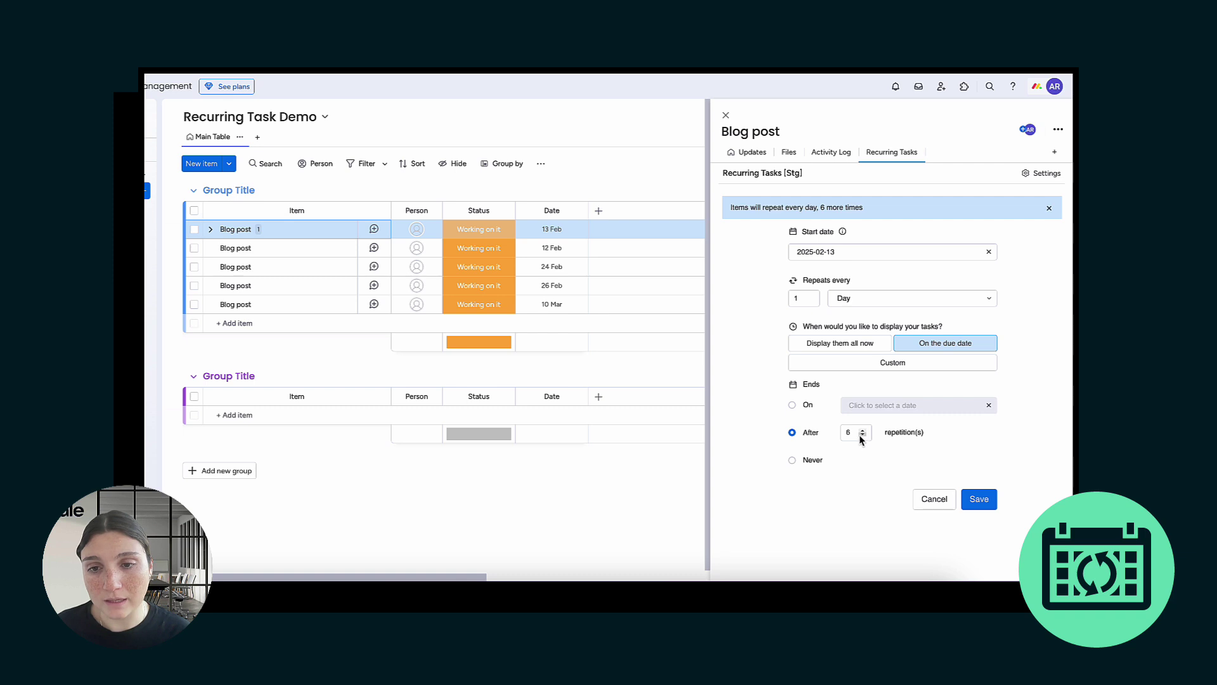
left_click(792, 405)
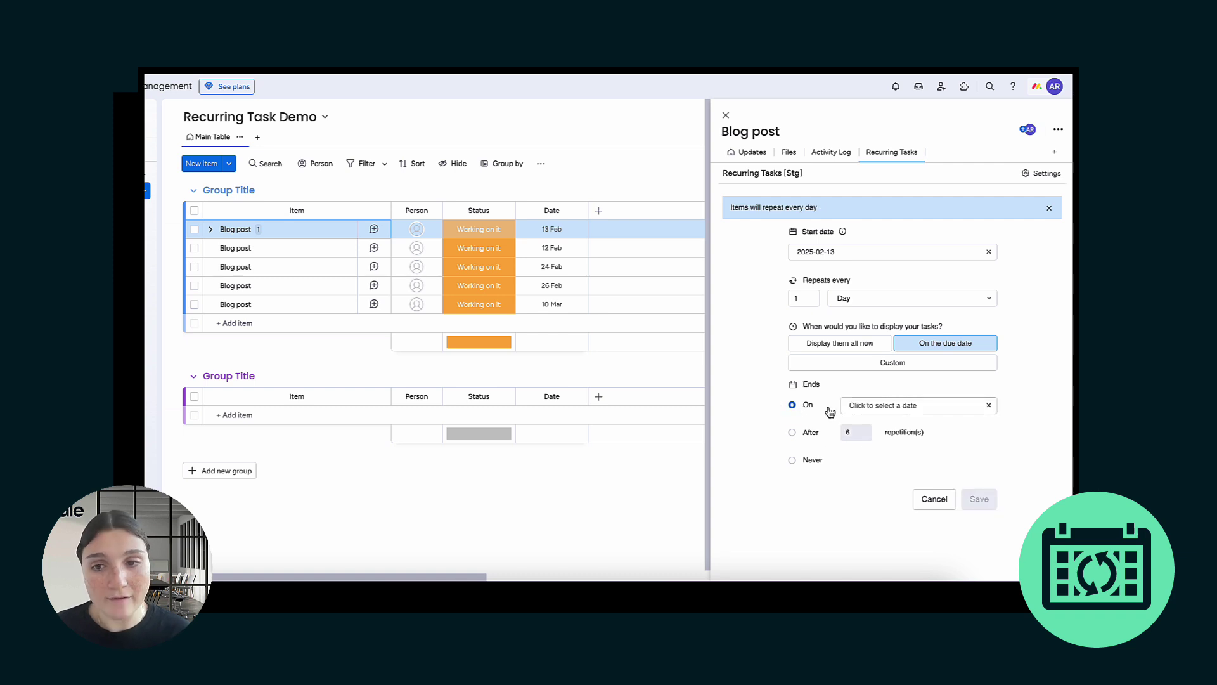
left_click(913, 406)
left_click(998, 435)
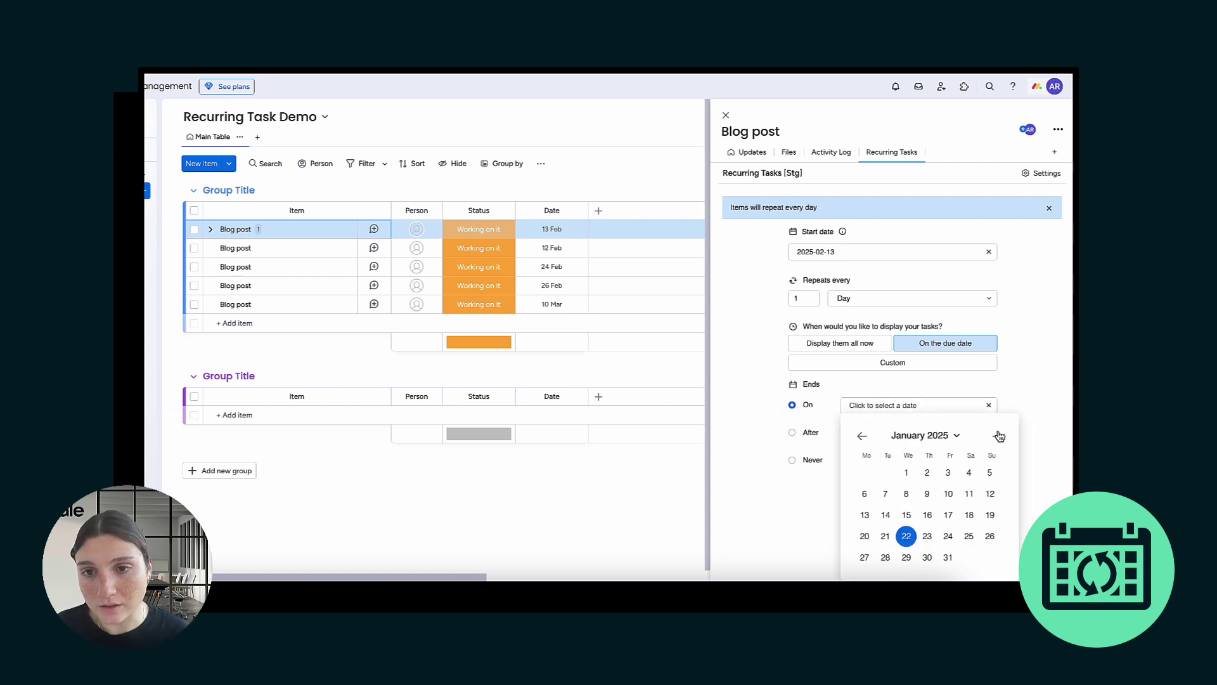
left_click(997, 435)
left_click(997, 435)
left_click(951, 493)
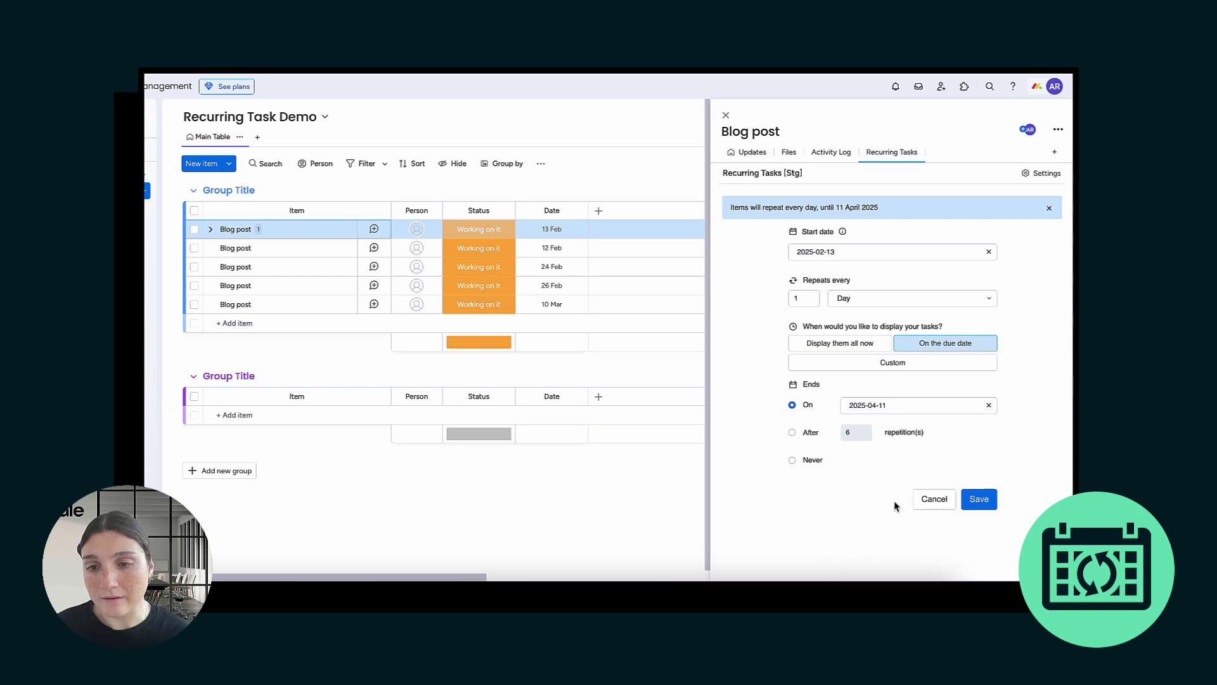
Step: Save the edited Blog post recurrence, and delete the recurring schedule to cancel its future scheduled items
left_click(976, 499)
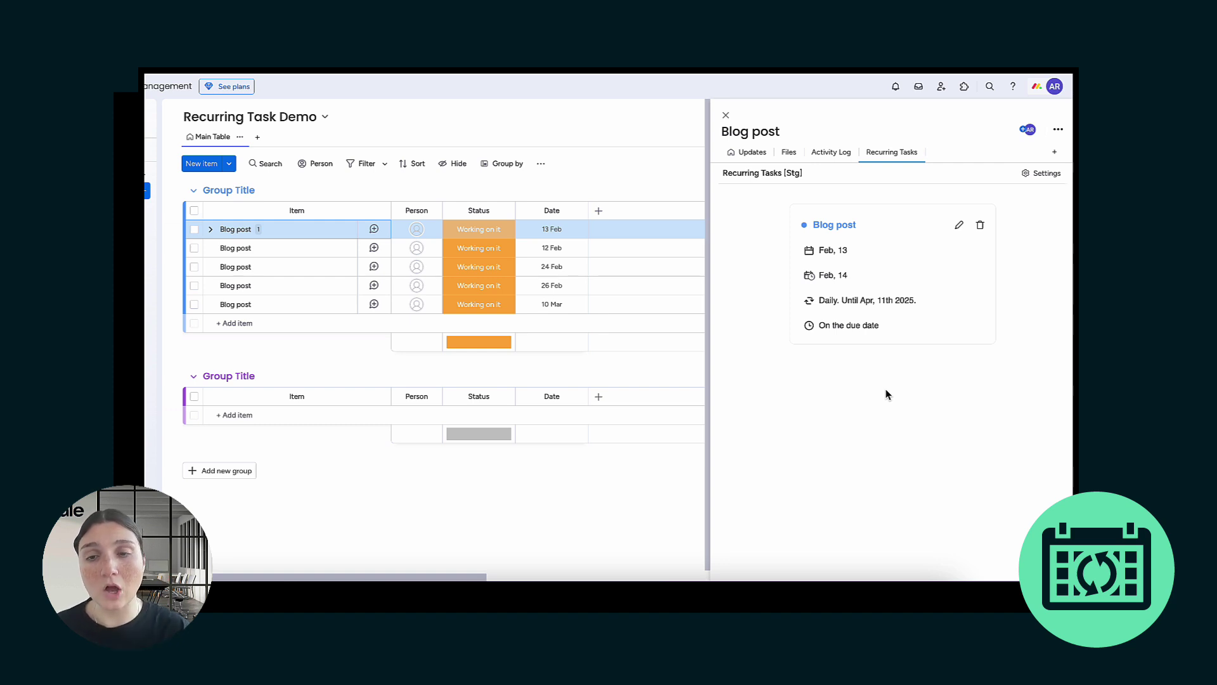
left_click(980, 229)
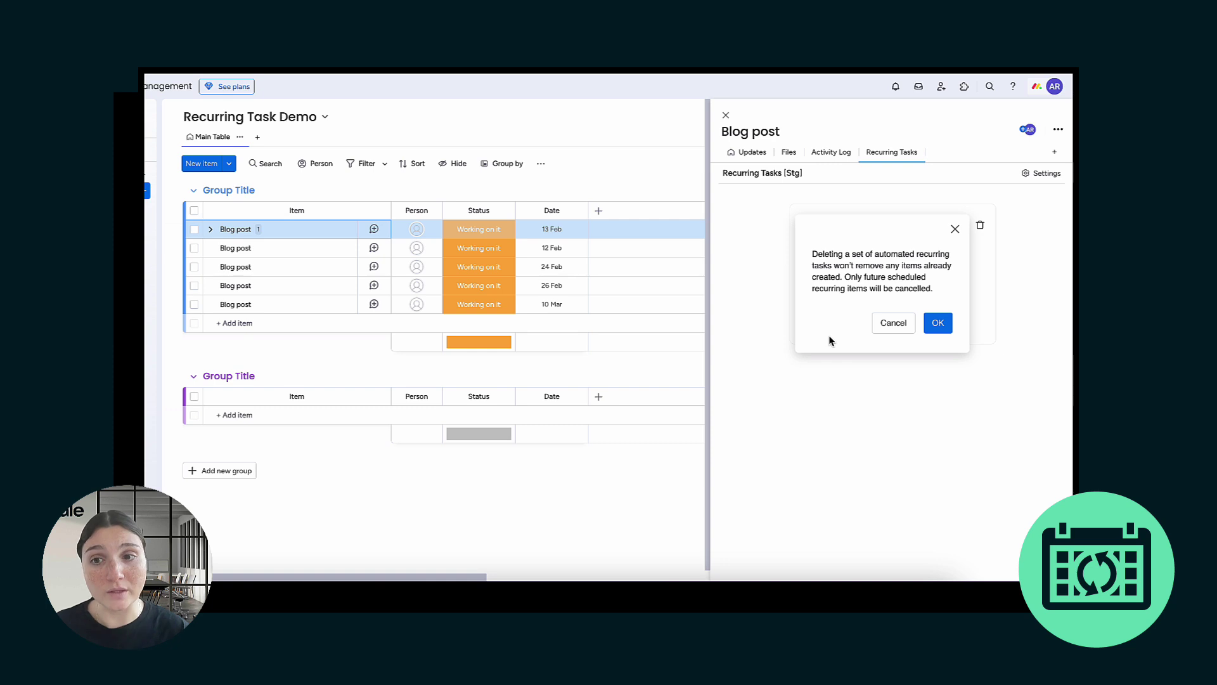
left_click(938, 322)
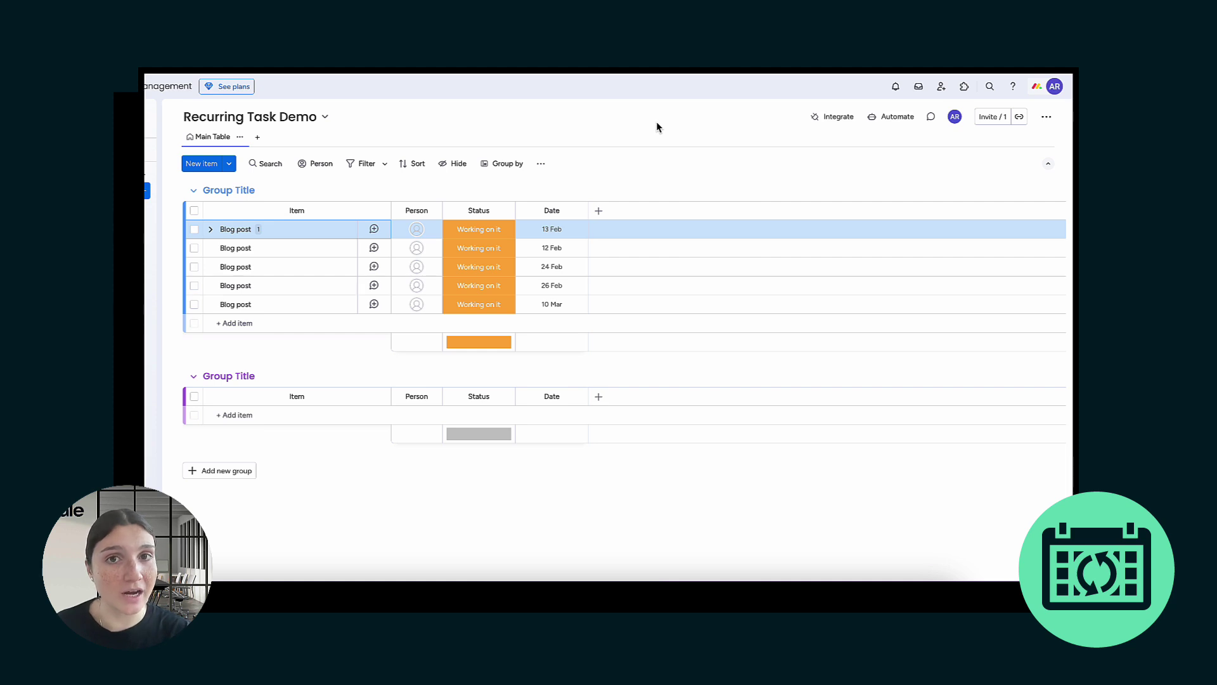
Step: Delete the two Blog post items dated 12 Feb and 24 Feb from the first group
left_click(281, 250)
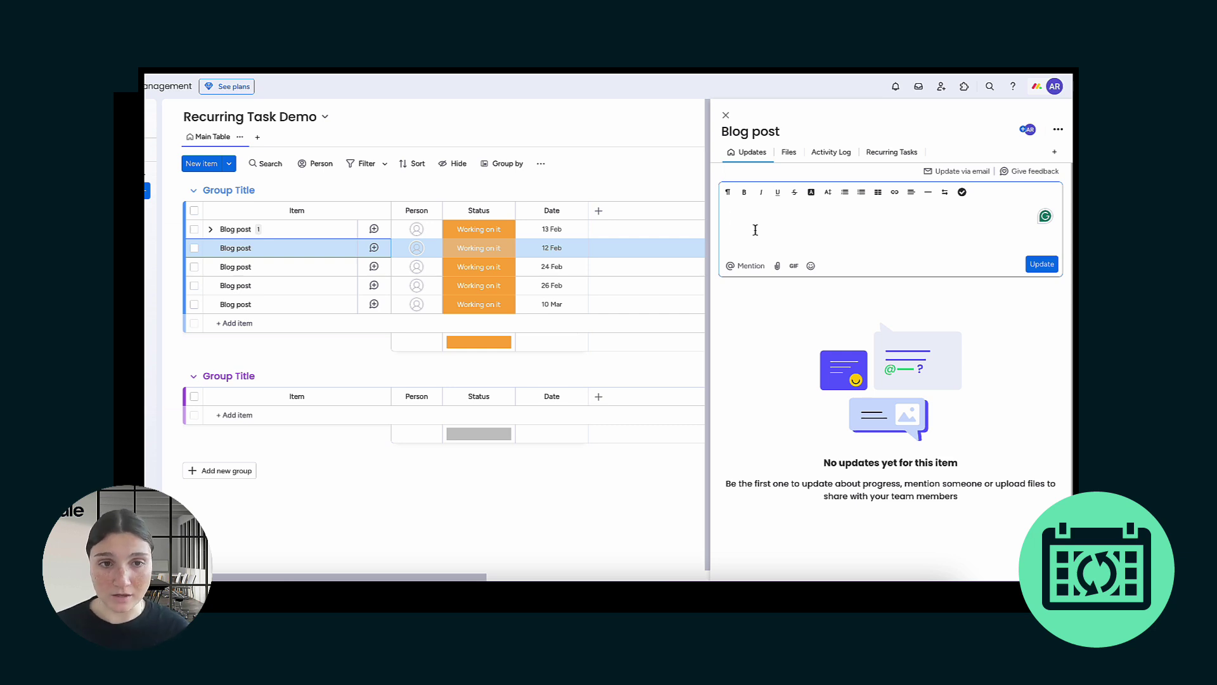
left_click(726, 115)
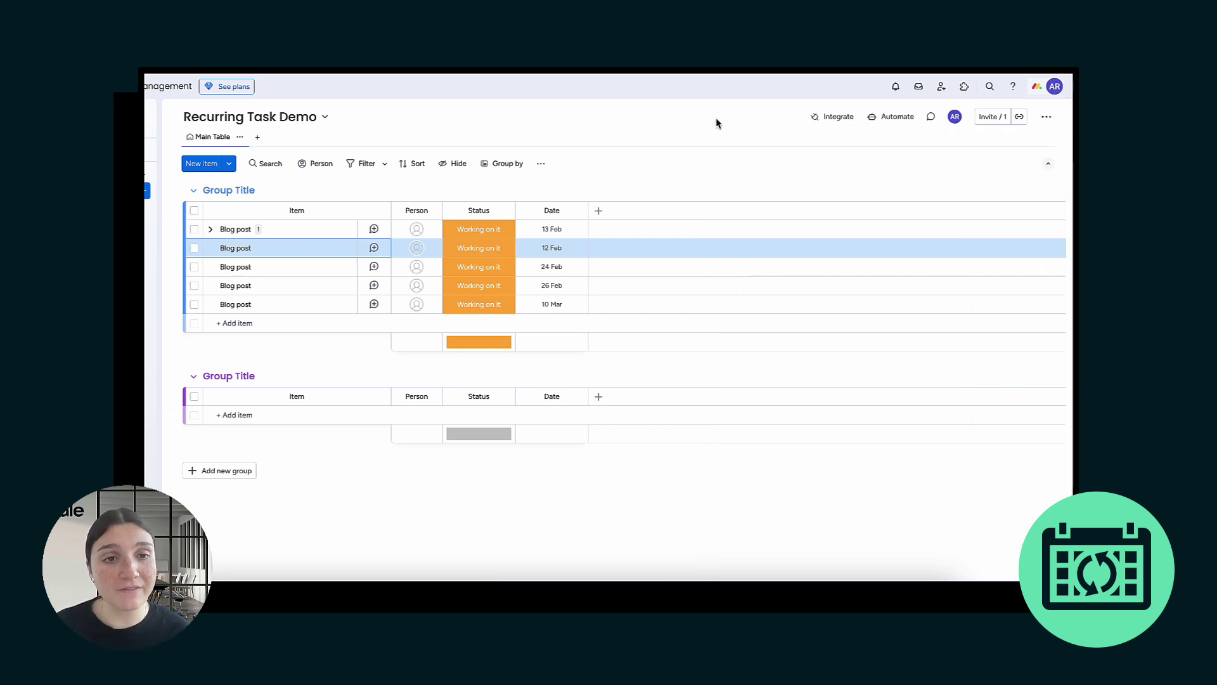
left_click(194, 247)
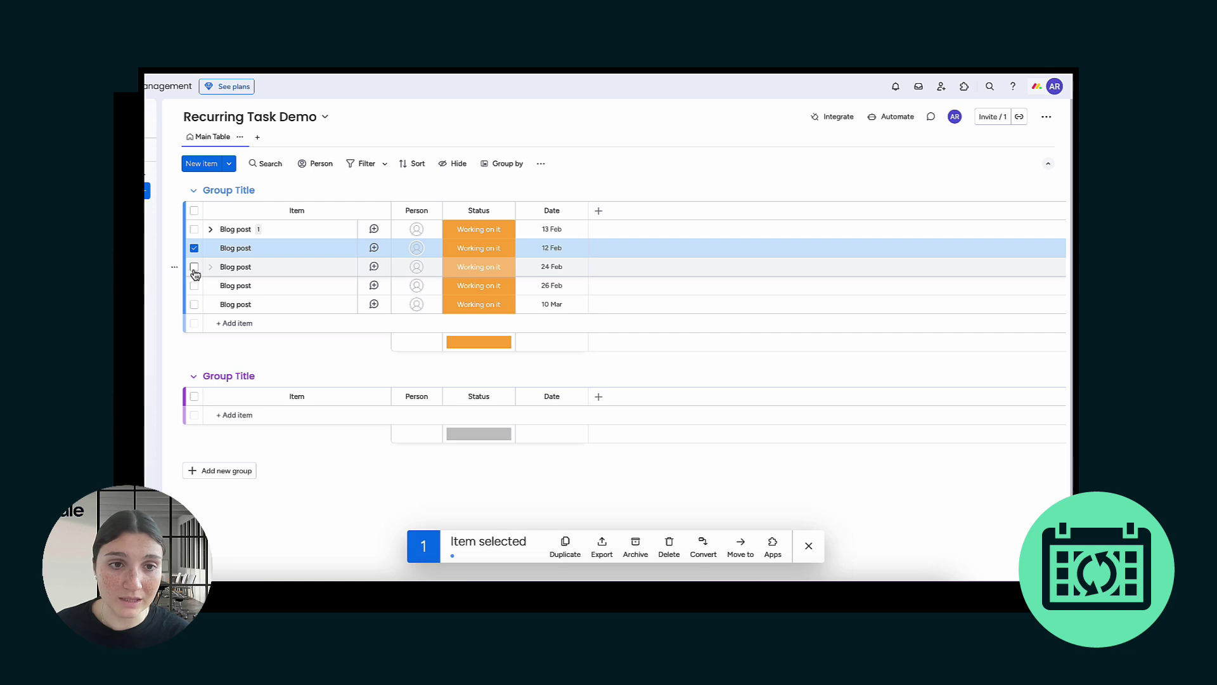
left_click(194, 267)
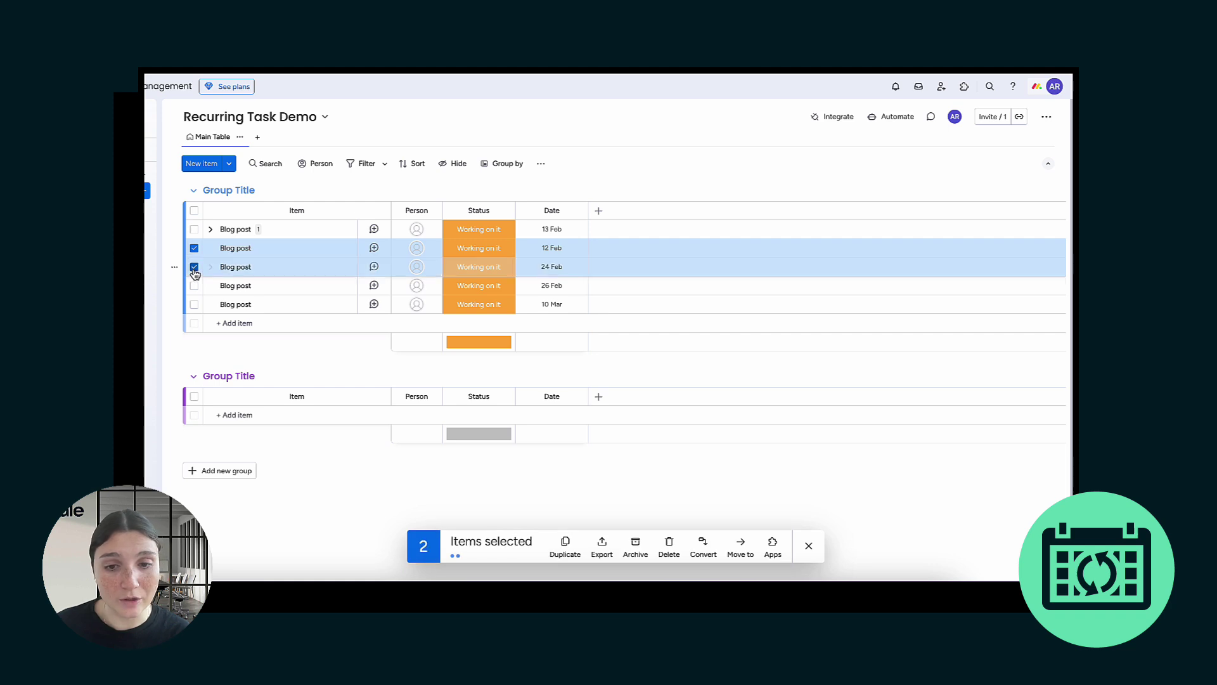
left_click(673, 543)
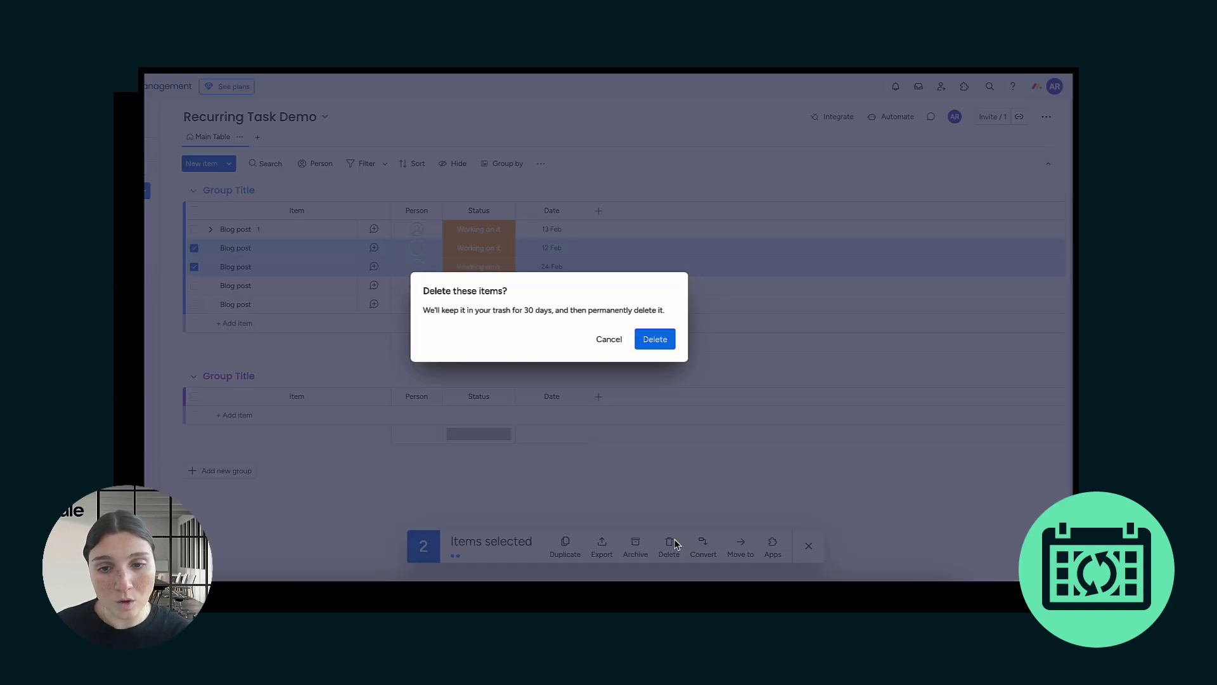
left_click(654, 340)
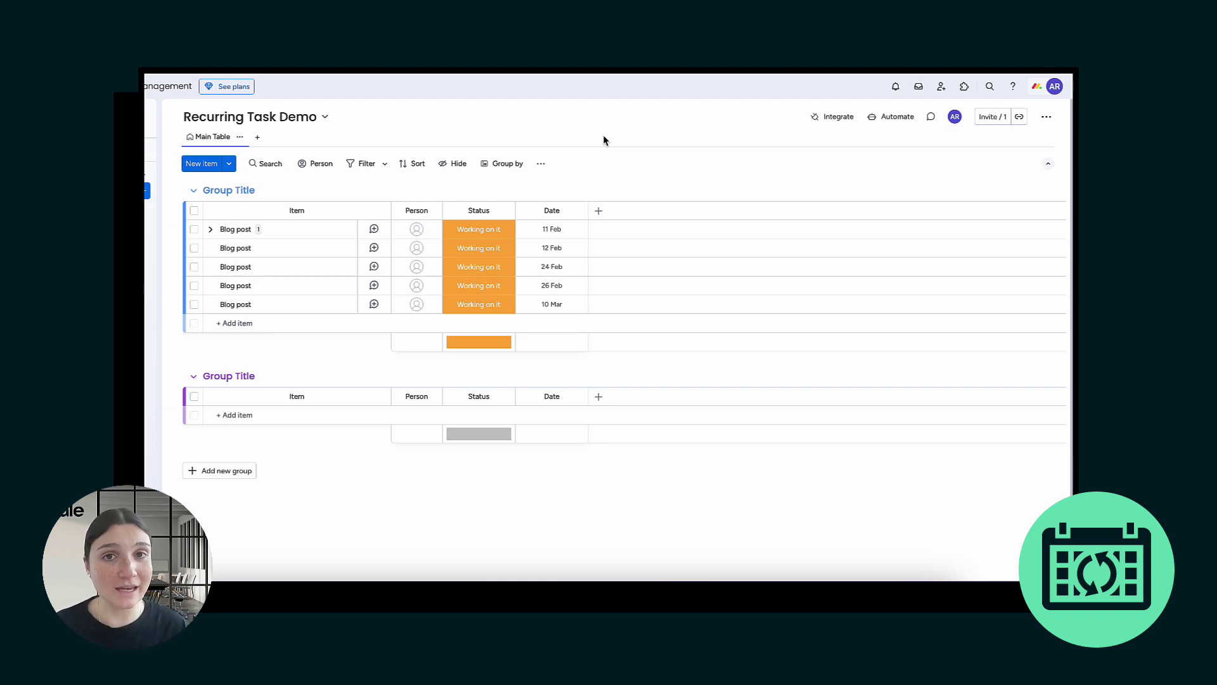
Step: Open the non-working days settings in the first Blog post item's Recurring Tasks view, and mark Friday as non-working and unmark it again
left_click(293, 235)
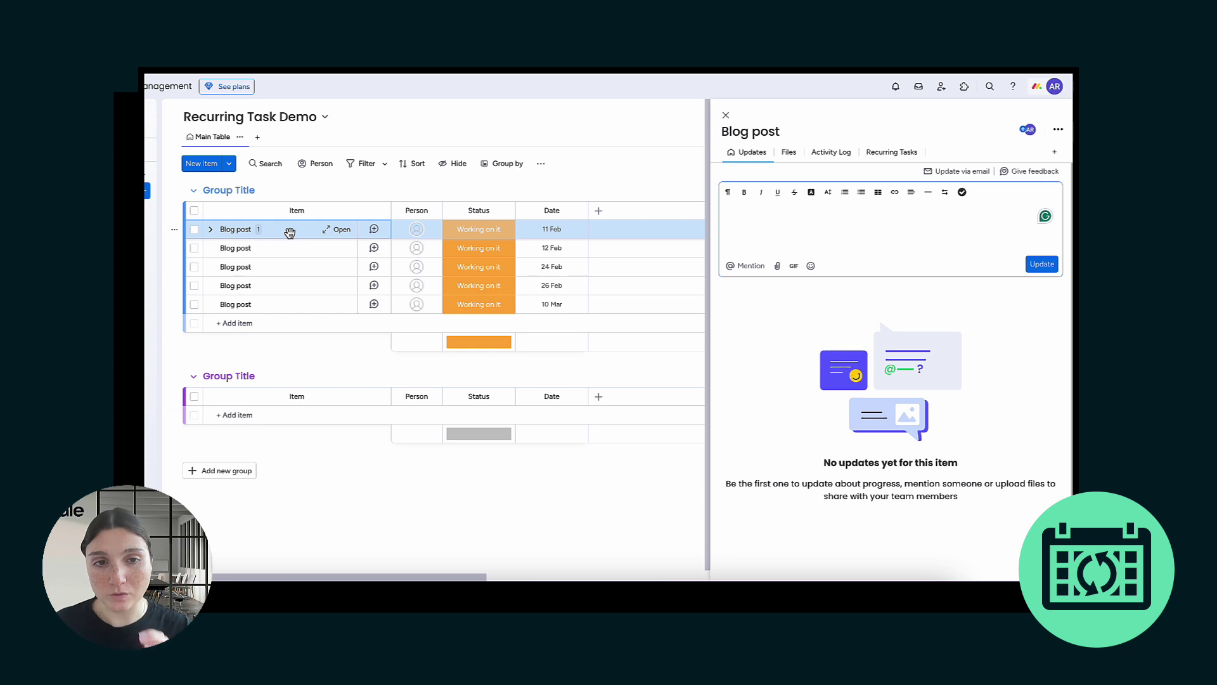
left_click(883, 154)
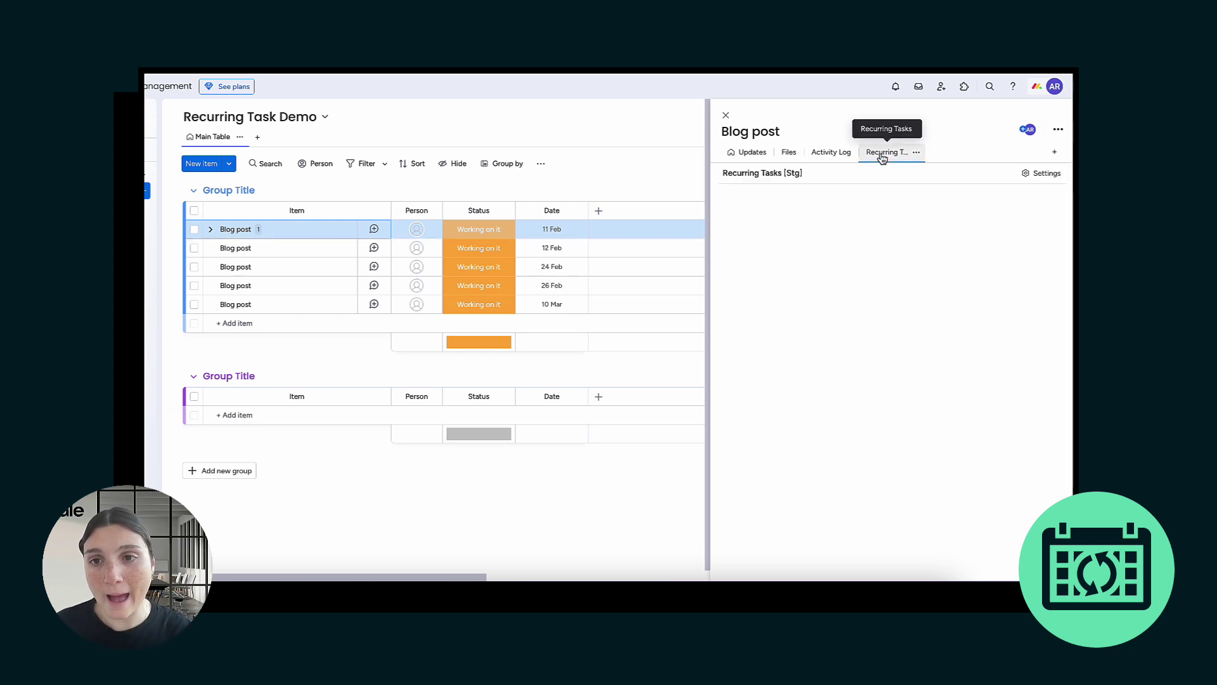
left_click(1044, 177)
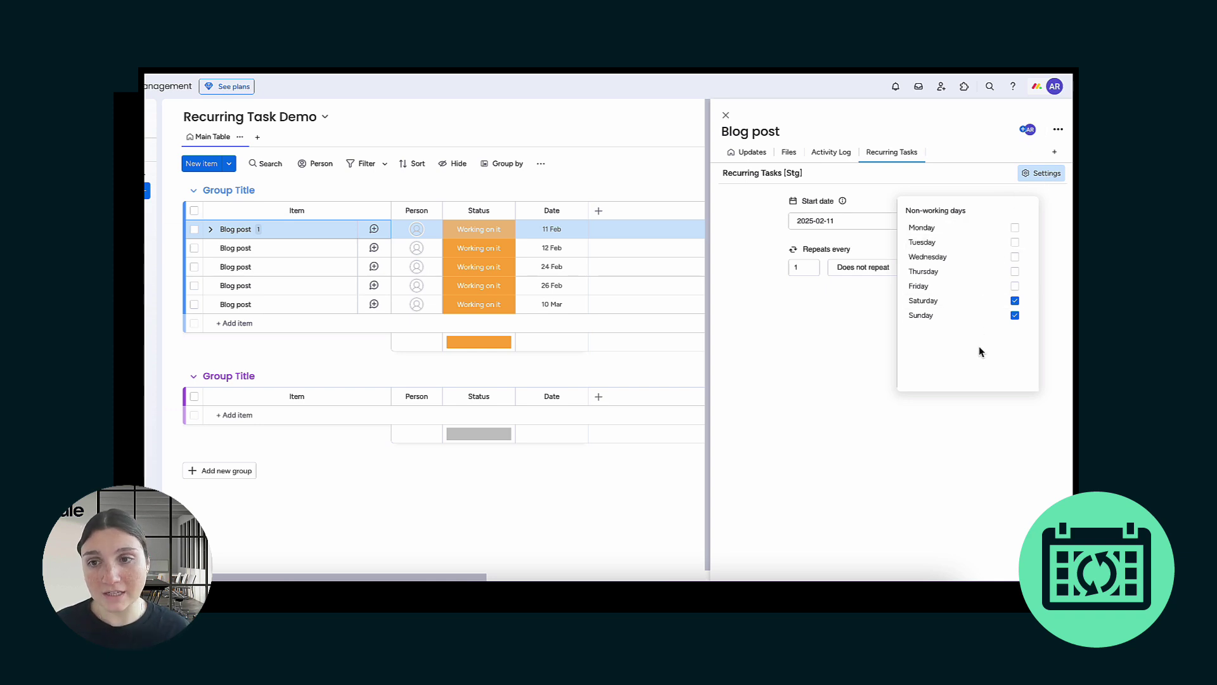
left_click(1015, 286)
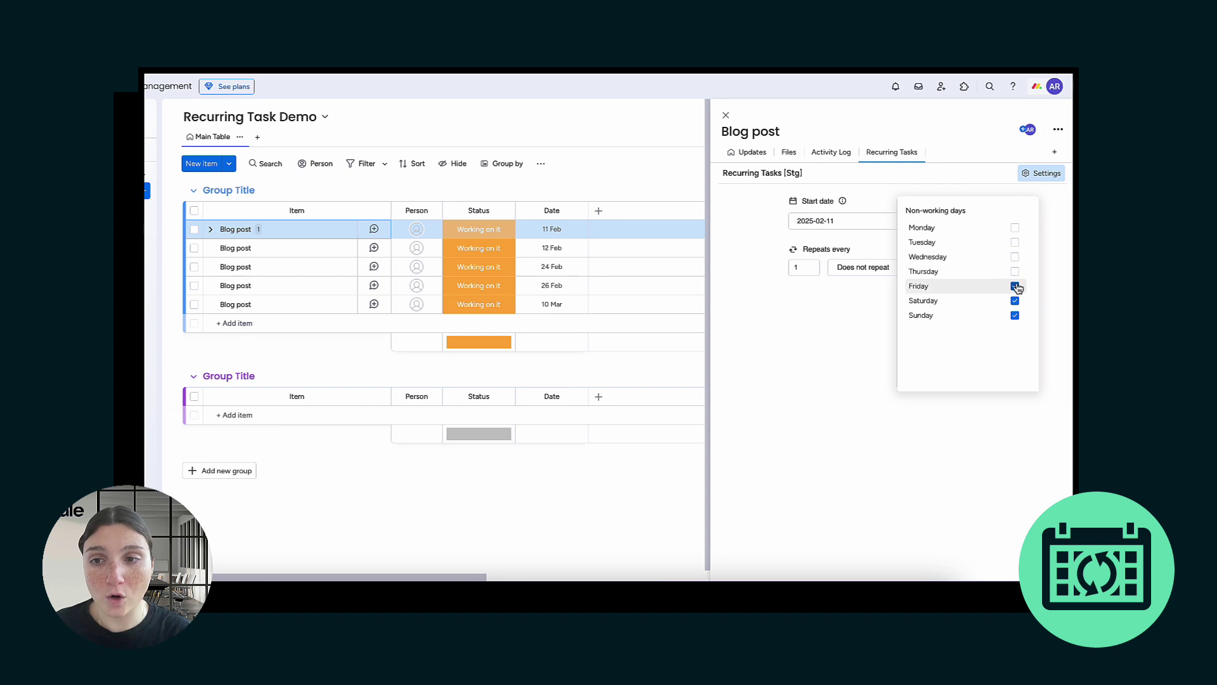
left_click(1015, 286)
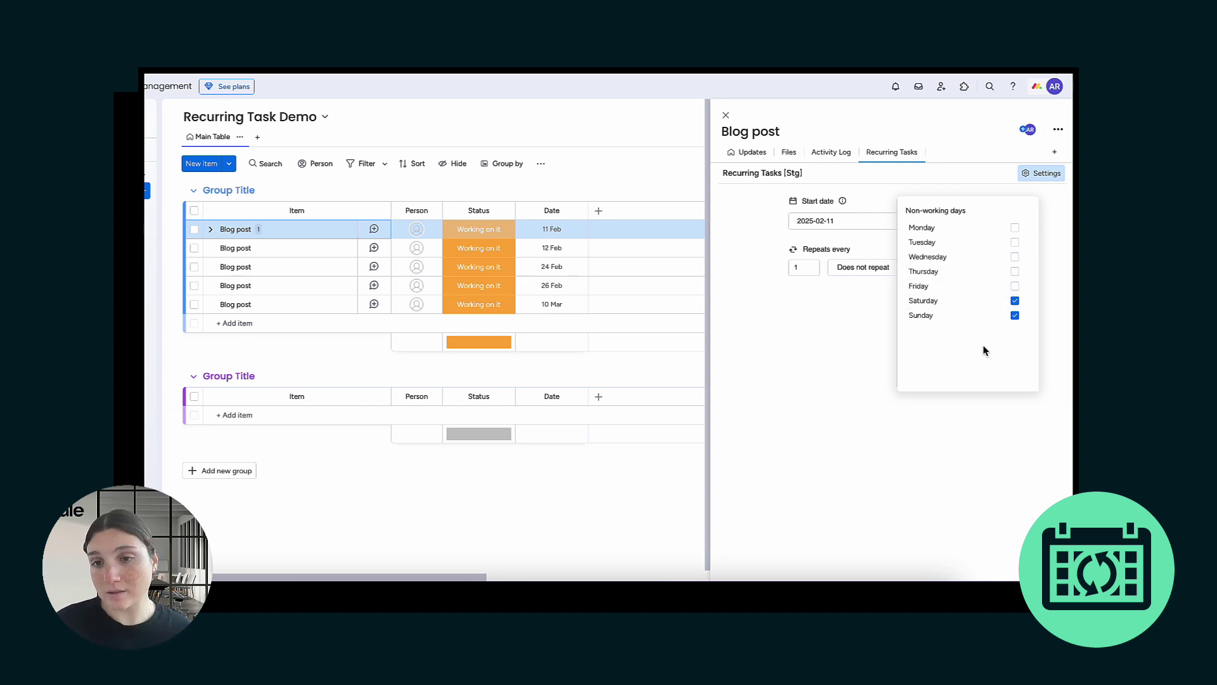